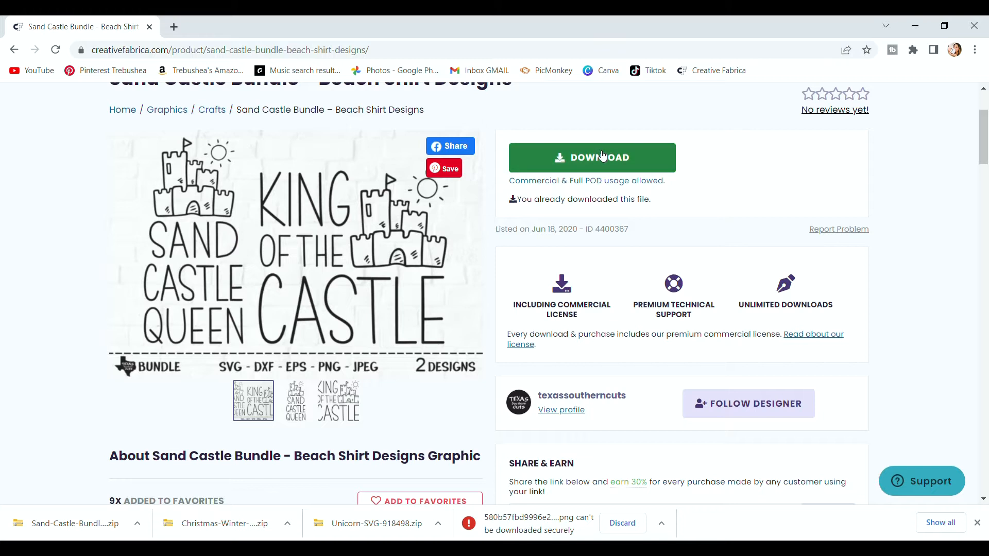
Go back to the sandcastle results, glance over them and search the site for "unicorn"
{"action": "left_click", "coordinate": [14, 50]}
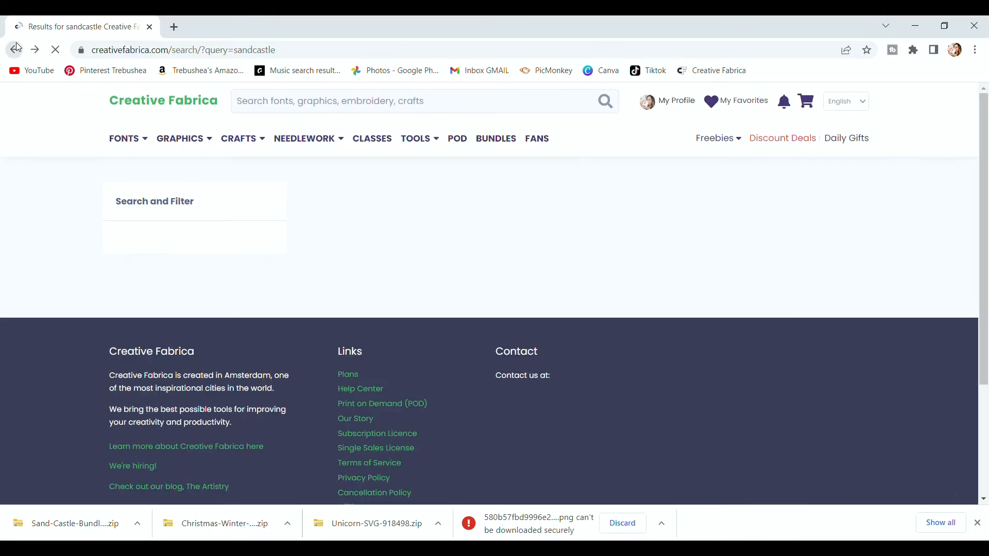
{"action": "scroll", "coordinate": [538, 152], "scroll_direction": "down", "scroll_amount": 6}
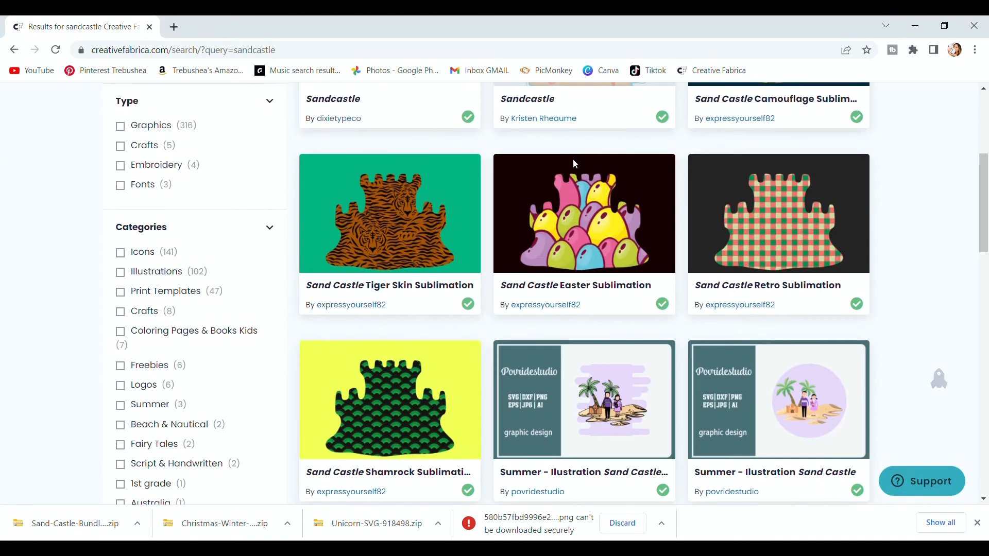
{"action": "scroll", "coordinate": [606, 174], "scroll_direction": "up", "scroll_amount": 7}
{"action": "left_click", "coordinate": [431, 107]}
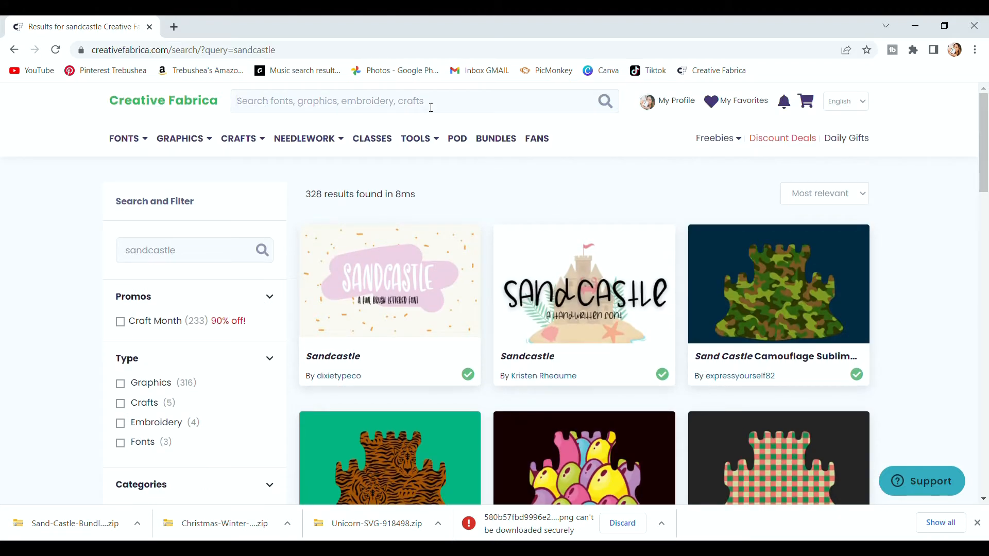
{"action": "type", "text": "unicorn"}
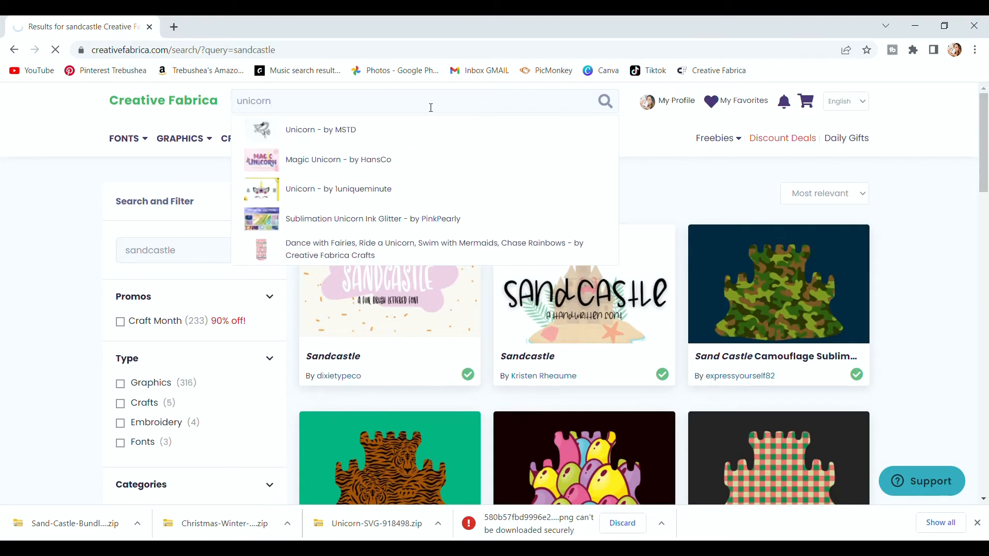
Examine the unicorn search results for a suitable design
{"action": "scroll", "coordinate": [492, 163], "scroll_direction": "down", "scroll_amount": 7}
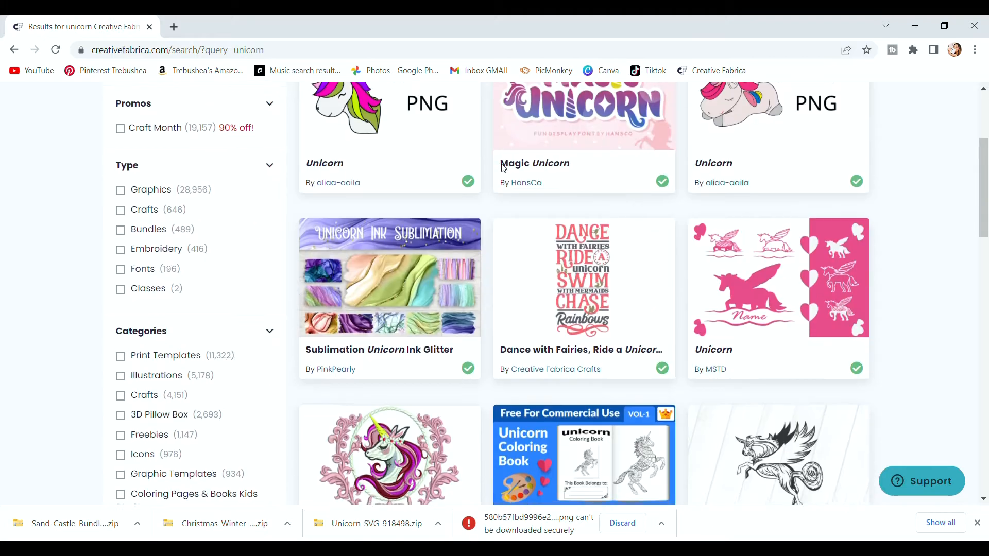
{"action": "scroll", "coordinate": [504, 168], "scroll_direction": "down", "scroll_amount": 19}
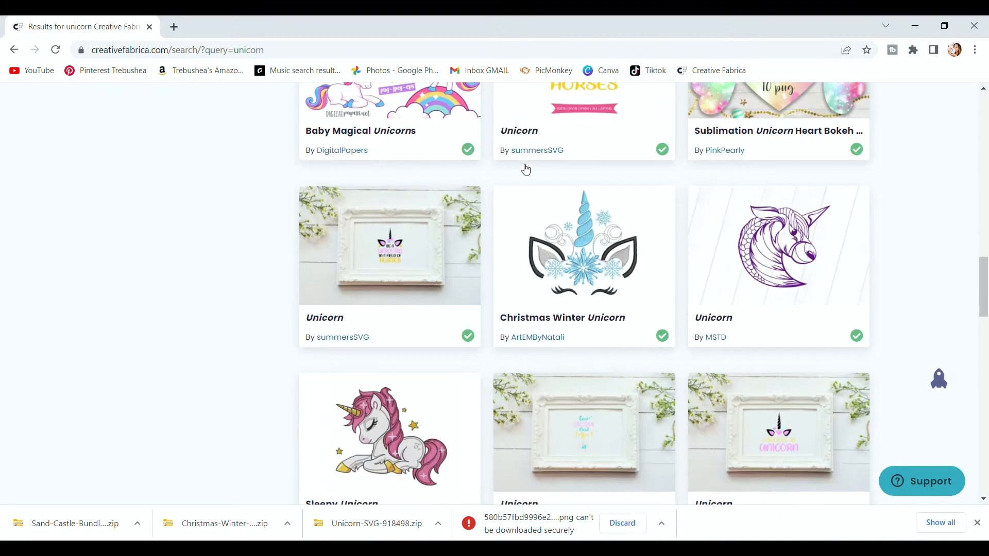
{"action": "scroll", "coordinate": [589, 210], "scroll_direction": "up", "scroll_amount": 5}
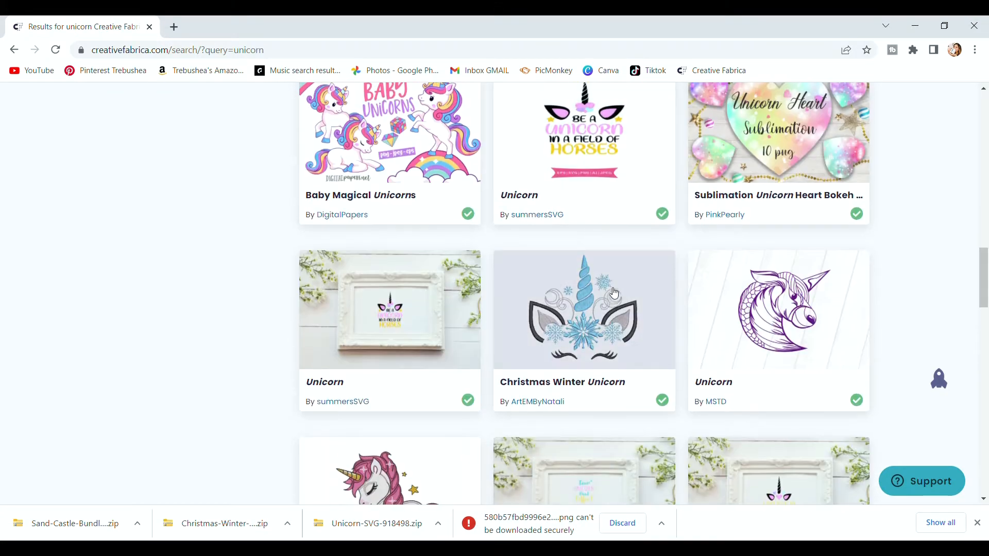
{"action": "scroll", "coordinate": [616, 292], "scroll_direction": "down", "scroll_amount": 4}
{"action": "scroll", "coordinate": [616, 292], "scroll_direction": "down", "scroll_amount": 20}
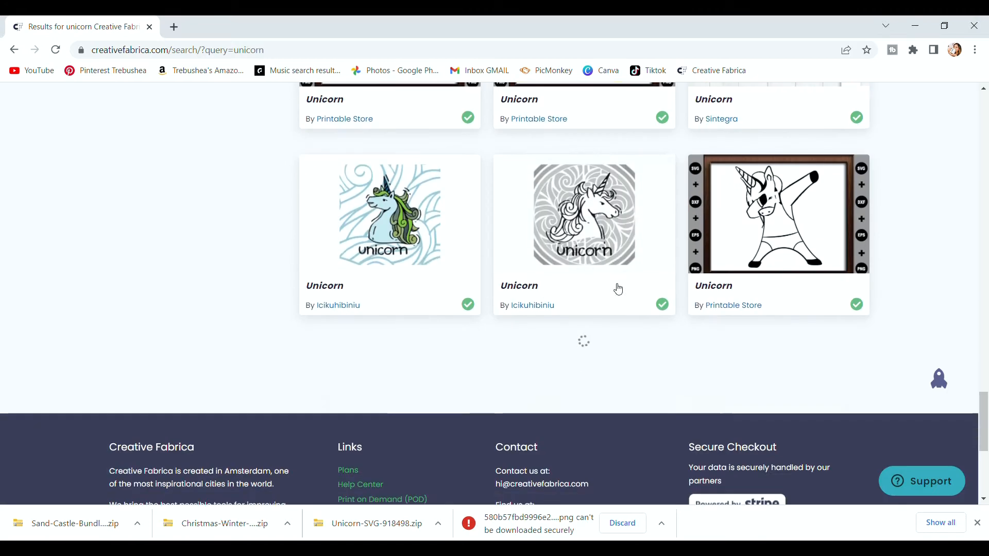
{"action": "scroll", "coordinate": [616, 289], "scroll_direction": "down", "scroll_amount": 8}
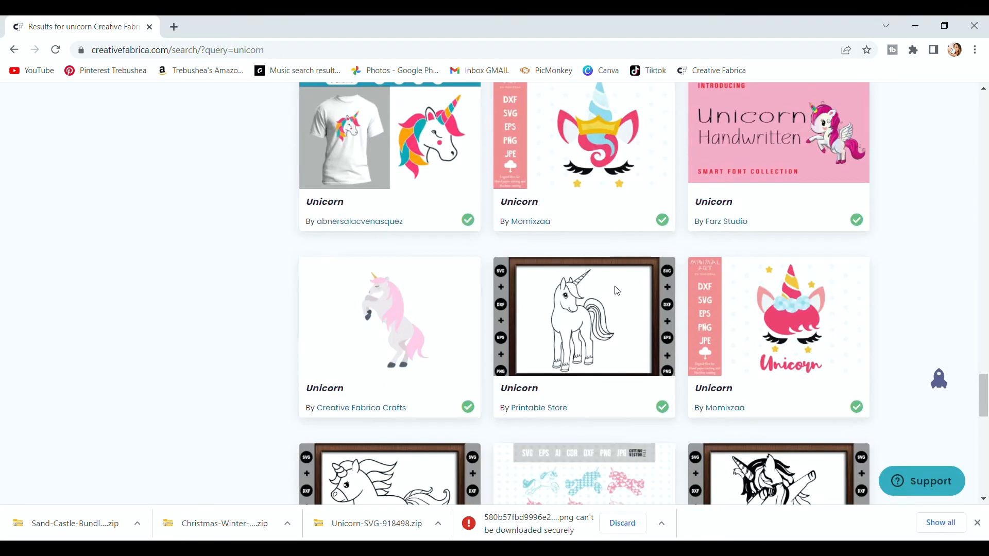
{"action": "scroll", "coordinate": [625, 283], "scroll_direction": "down", "scroll_amount": 5}
{"action": "scroll", "coordinate": [624, 283], "scroll_direction": "up", "scroll_amount": 20}
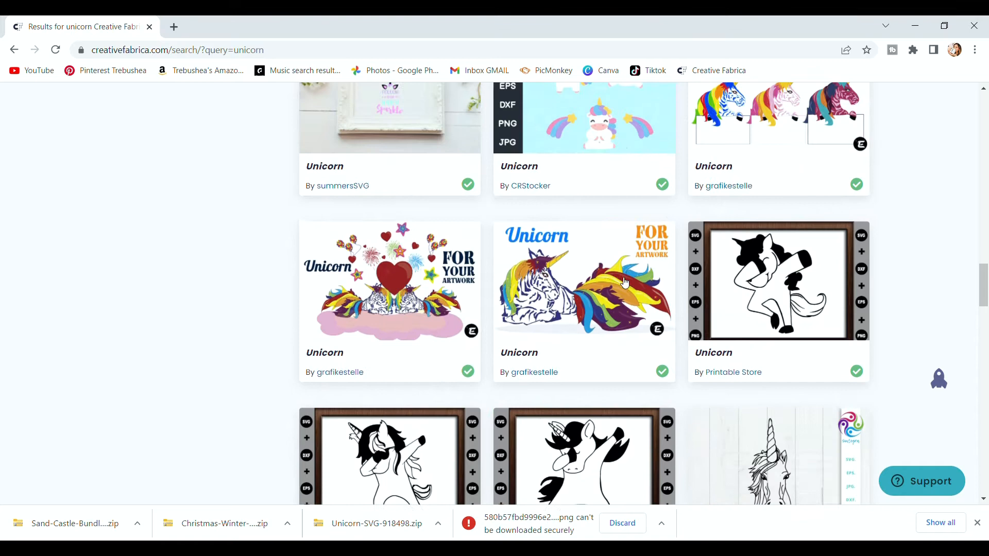
{"action": "scroll", "coordinate": [625, 283], "scroll_direction": "up", "scroll_amount": 5}
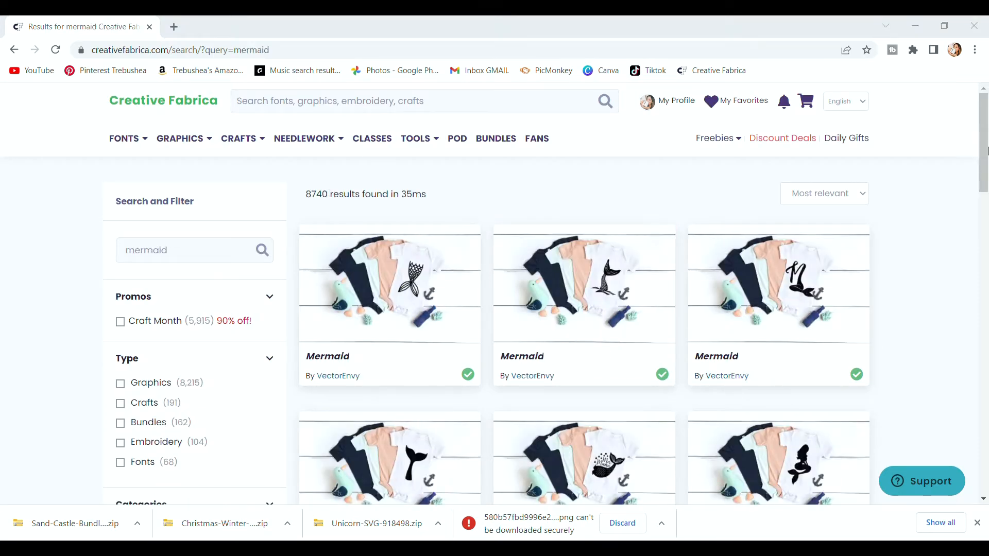
View VectorEnvy's seated mermaid silhouette graphic from the "mermaid" results and return to the results list
{"action": "scroll", "coordinate": [872, 252], "scroll_direction": "down", "scroll_amount": 5}
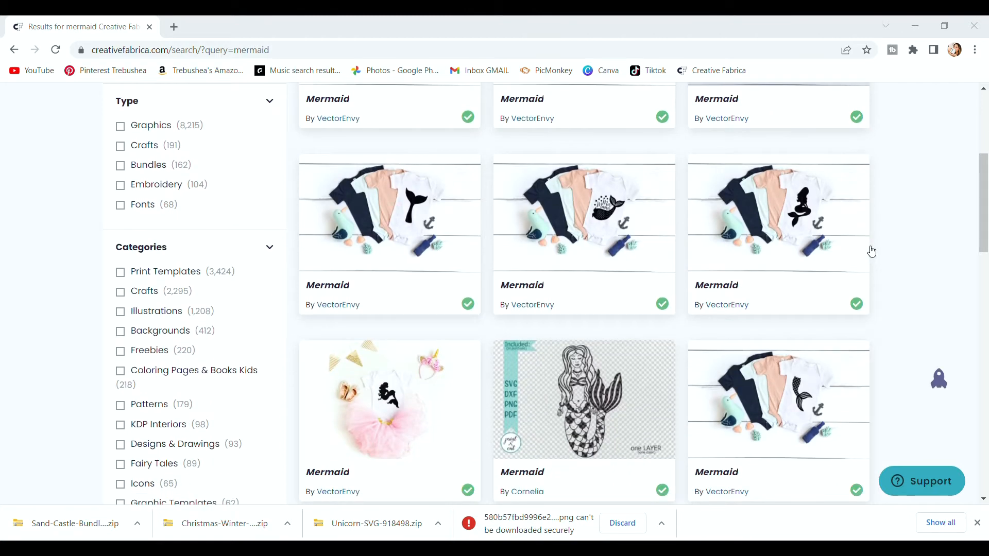
{"action": "left_click", "coordinate": [794, 265]}
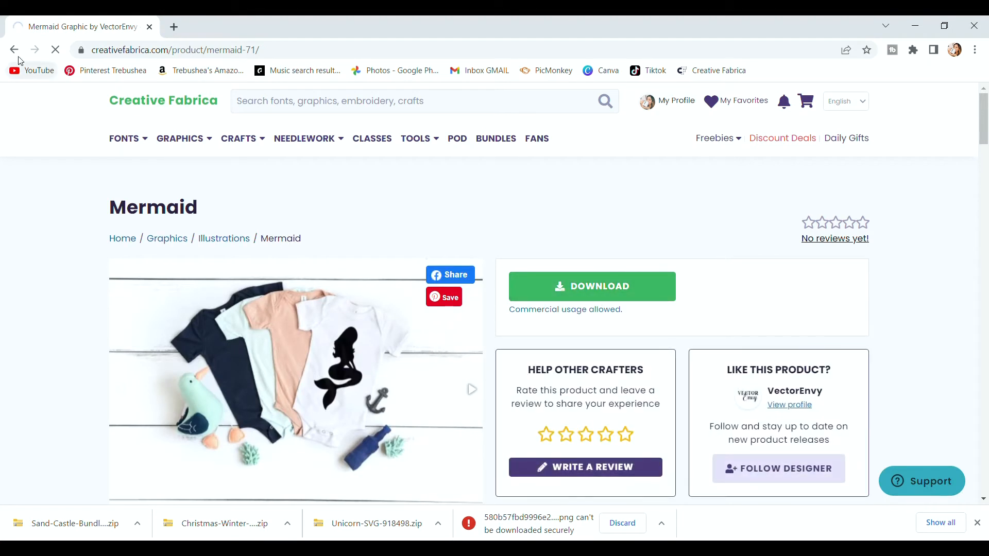
{"action": "left_click", "coordinate": [14, 50]}
View the DIYCUTTINGFILES mermaid tail and lettering graphic and go back to the mermaid results
{"action": "scroll", "coordinate": [488, 199], "scroll_direction": "down", "scroll_amount": 10}
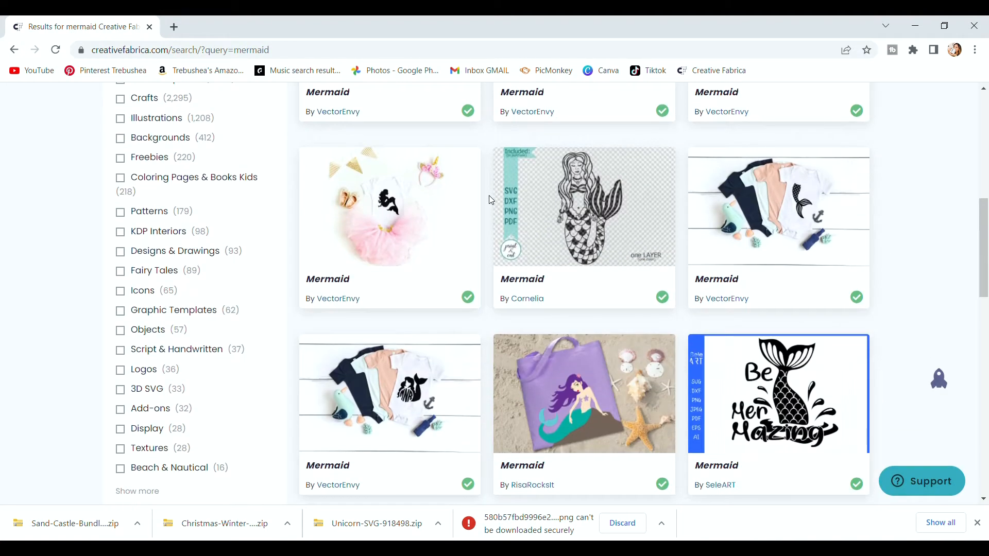
{"action": "scroll", "coordinate": [491, 200], "scroll_direction": "down", "scroll_amount": 1}
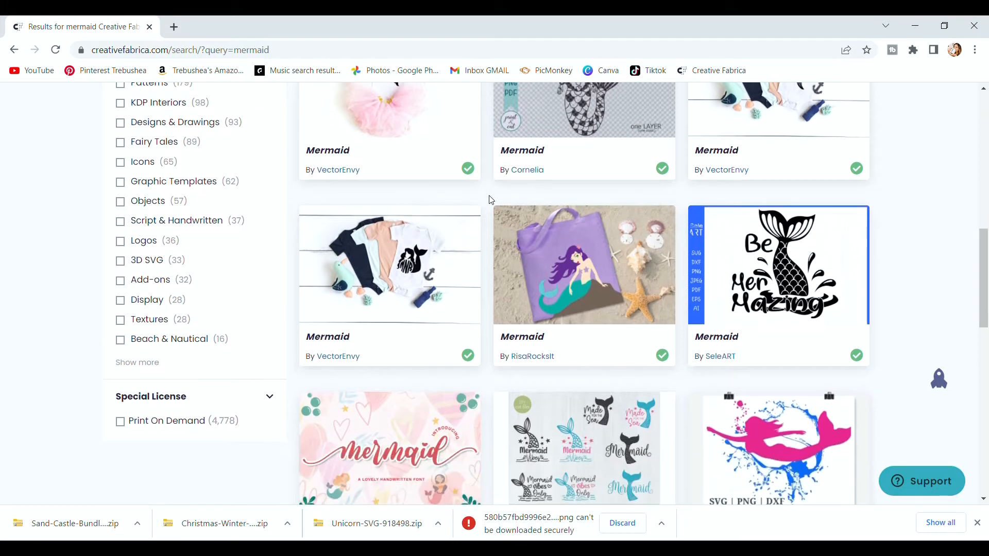
{"action": "scroll", "coordinate": [492, 200], "scroll_direction": "down", "scroll_amount": 2}
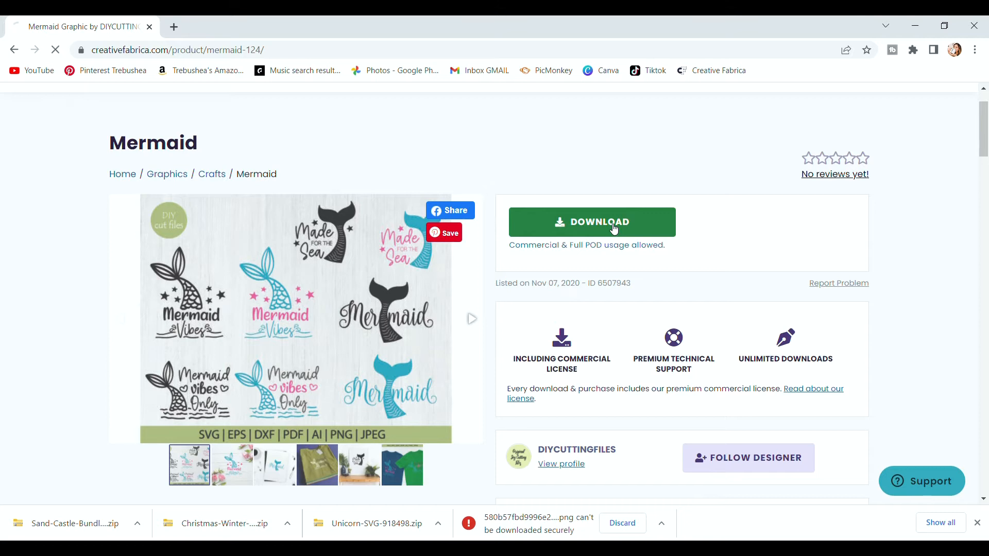
{"action": "left_click", "coordinate": [16, 50]}
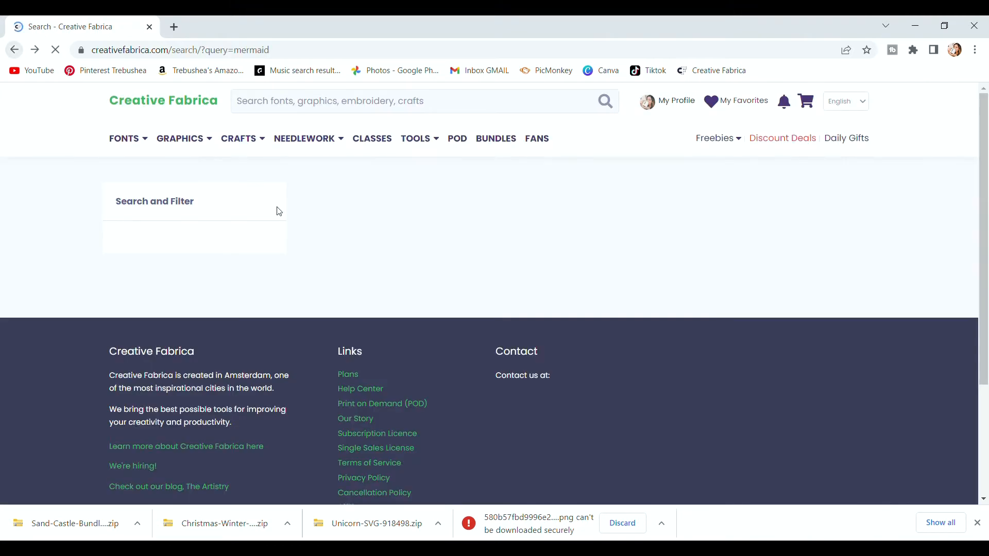
Look through the mermaid search results for more cuttable mermaid designs
{"action": "scroll", "coordinate": [601, 221], "scroll_direction": "down", "scroll_amount": 12}
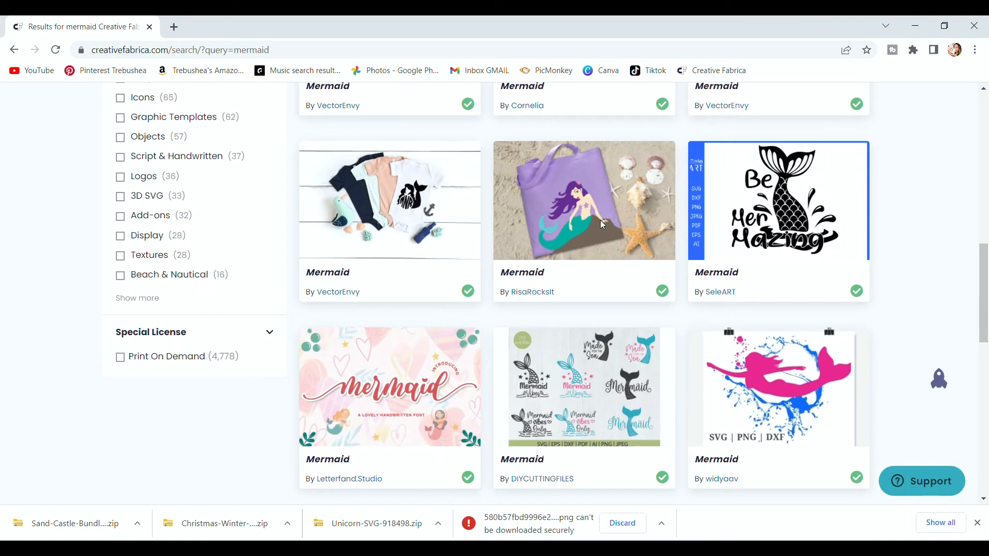
{"action": "scroll", "coordinate": [603, 225], "scroll_direction": "down", "scroll_amount": 7}
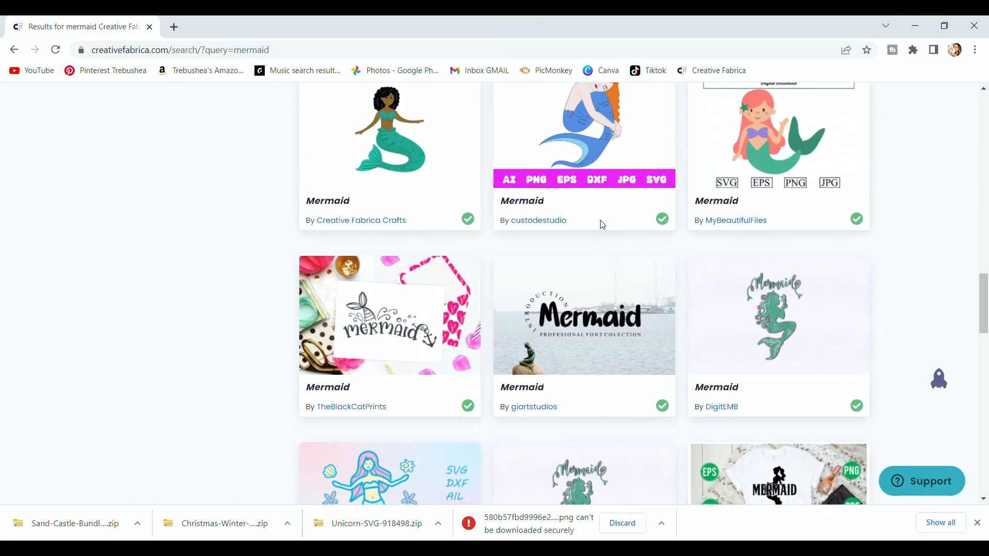
{"action": "scroll", "coordinate": [601, 220], "scroll_direction": "up", "scroll_amount": 1}
{"action": "scroll", "coordinate": [601, 220], "scroll_direction": "down", "scroll_amount": 4}
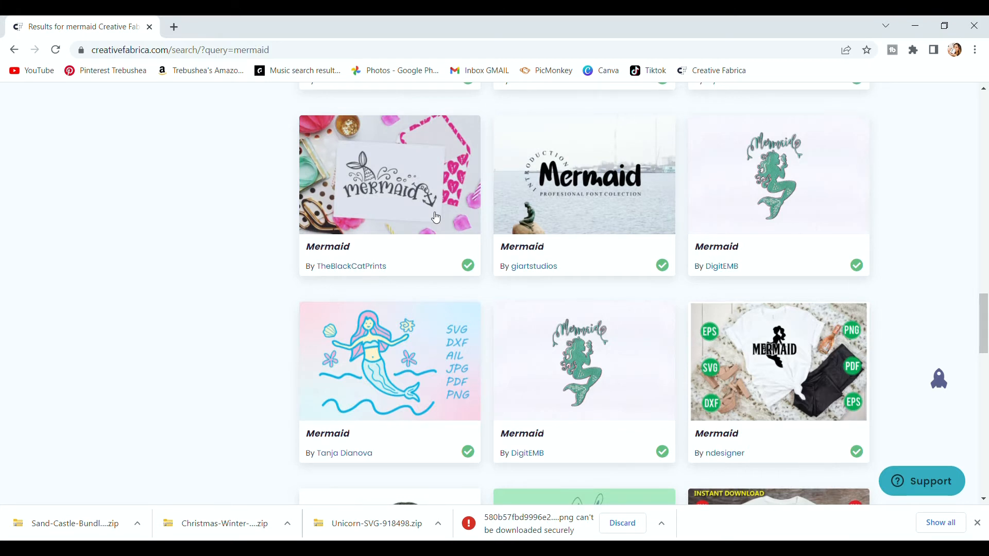
{"action": "scroll", "coordinate": [436, 217], "scroll_direction": "down", "scroll_amount": 3}
{"action": "scroll", "coordinate": [436, 218], "scroll_direction": "down", "scroll_amount": 4}
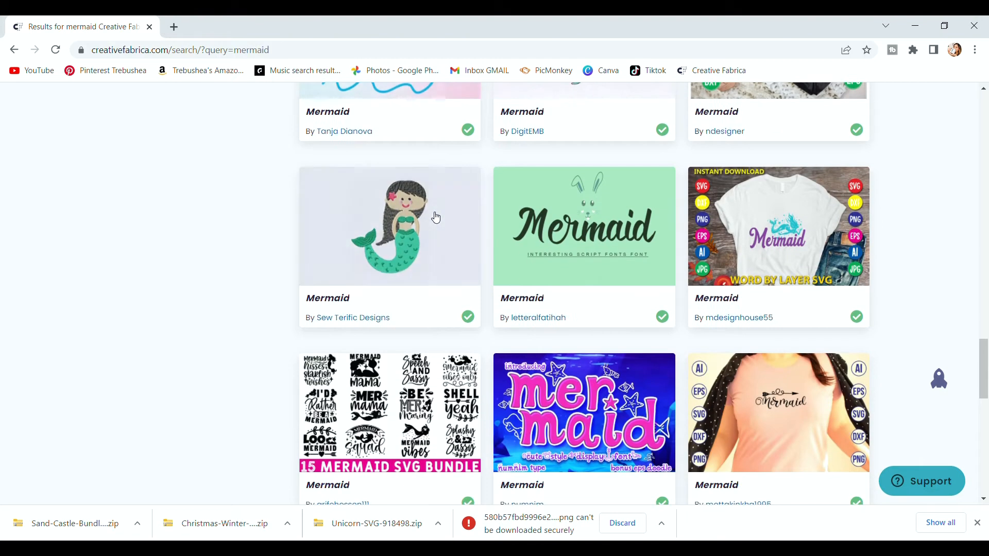
{"action": "scroll", "coordinate": [436, 218], "scroll_direction": "down", "scroll_amount": 6}
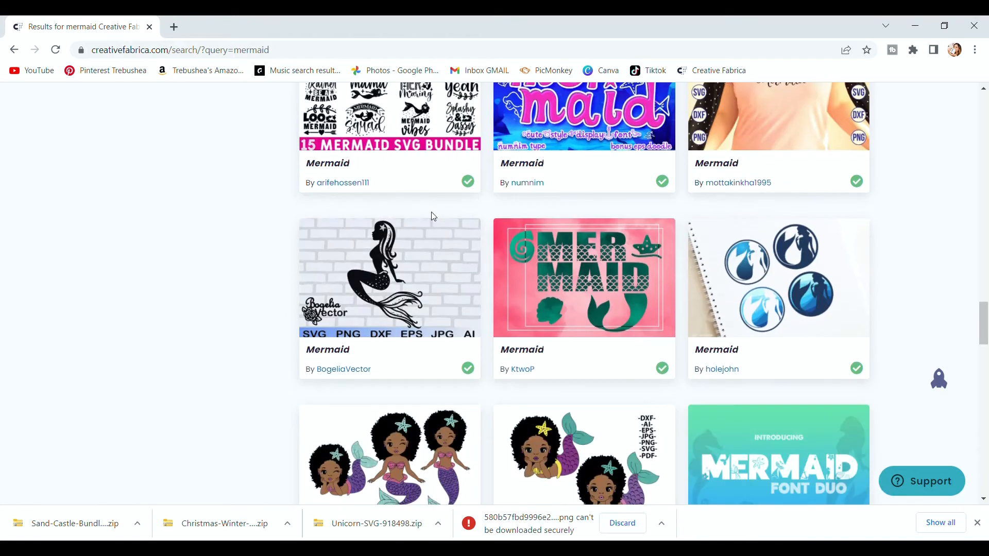
{"action": "scroll", "coordinate": [435, 217], "scroll_direction": "down", "scroll_amount": 6}
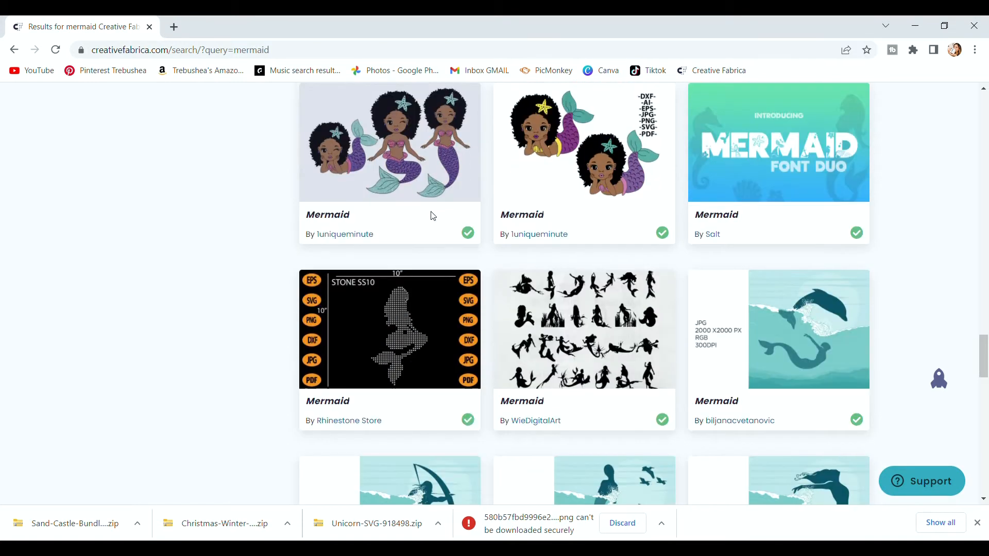
{"action": "scroll", "coordinate": [432, 217], "scroll_direction": "down", "scroll_amount": 7}
{"action": "scroll", "coordinate": [433, 216], "scroll_direction": "down", "scroll_amount": 4}
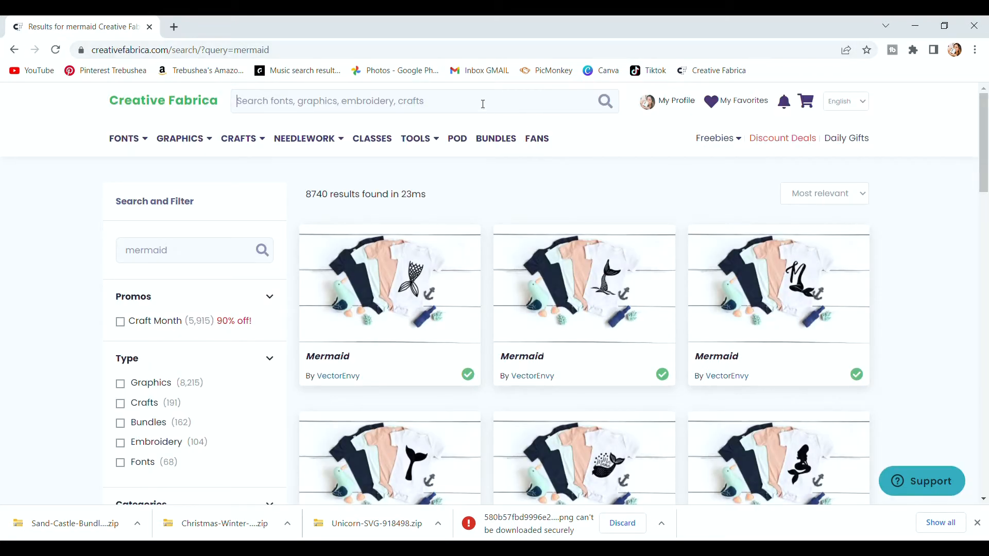
Open VectorEnvy's mermaid tail graphic in the first row of results and view its other preview images
{"action": "scroll", "coordinate": [613, 185], "scroll_direction": "down", "scroll_amount": 2}
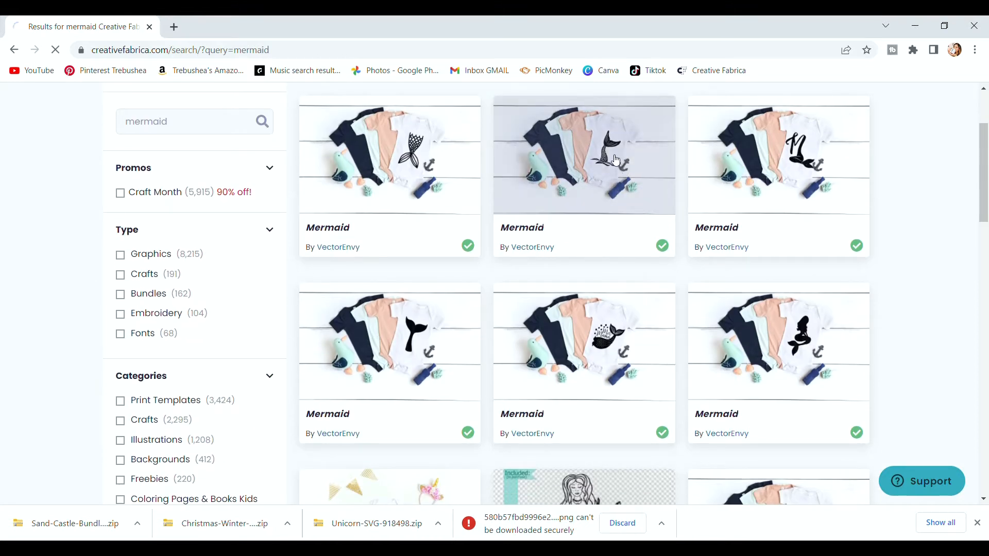
{"action": "left_click", "coordinate": [616, 161]}
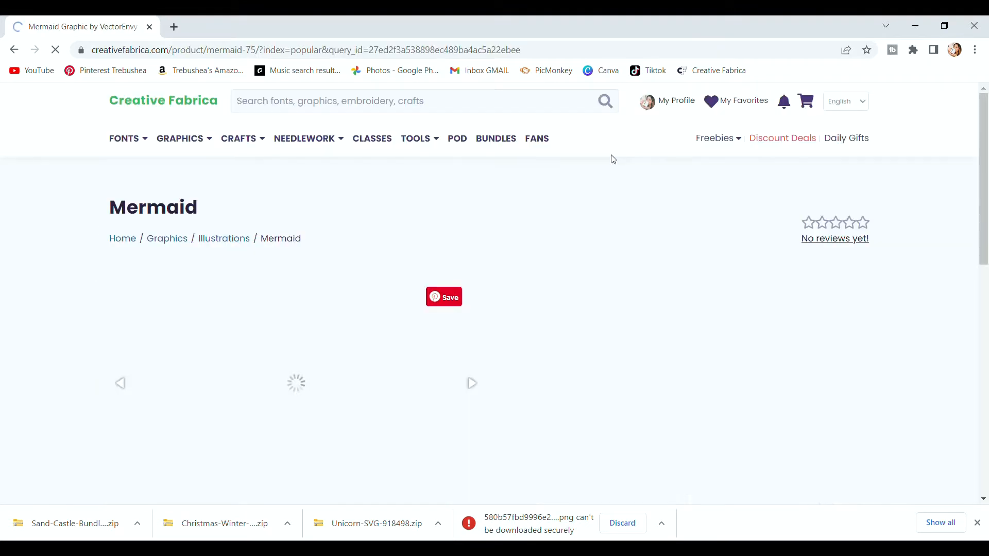
{"action": "scroll", "coordinate": [397, 224], "scroll_direction": "down", "scroll_amount": 3}
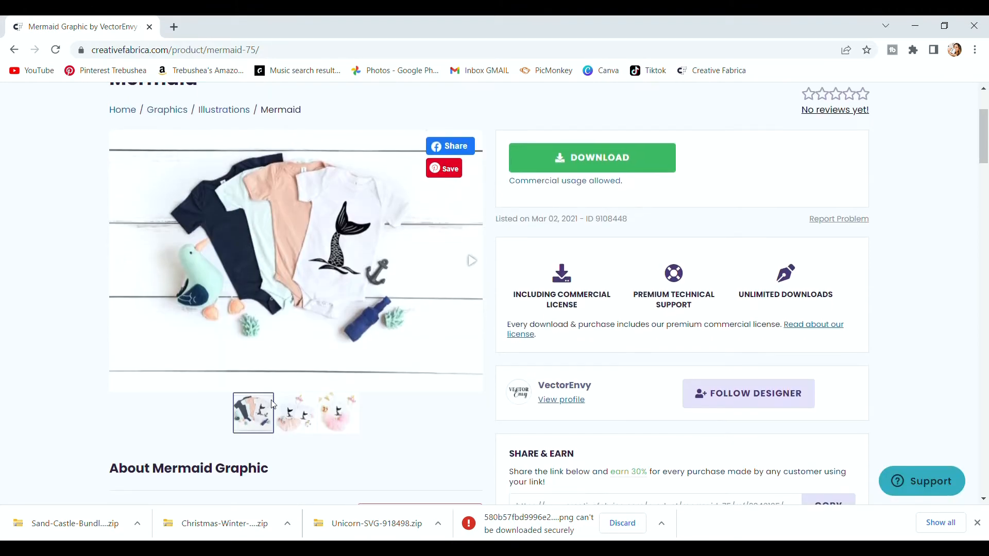
{"action": "left_click", "coordinate": [286, 408]}
{"action": "left_click", "coordinate": [352, 419]}
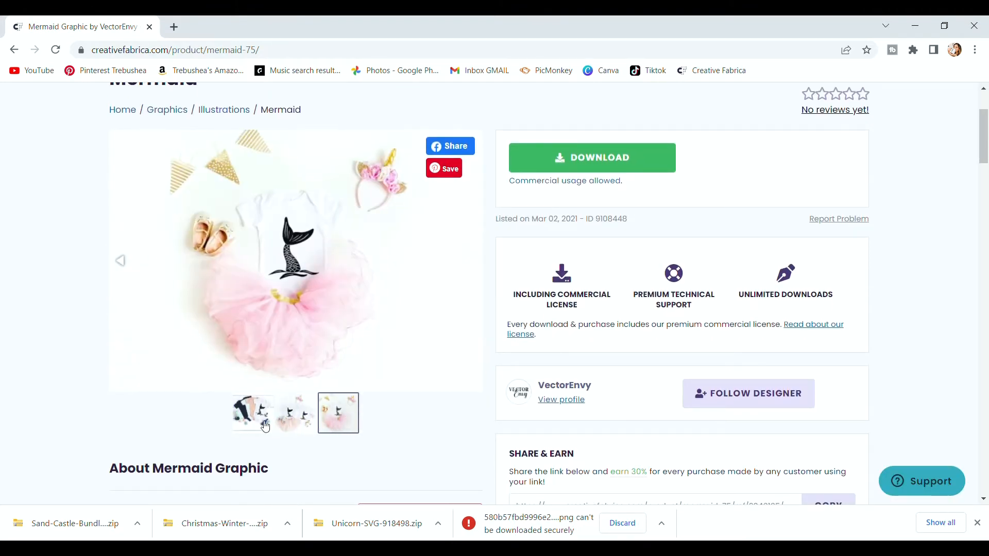
Download the mermaid tail graphic and clear the blocked PNG from the browser's downloads
{"action": "left_click", "coordinate": [587, 157]}
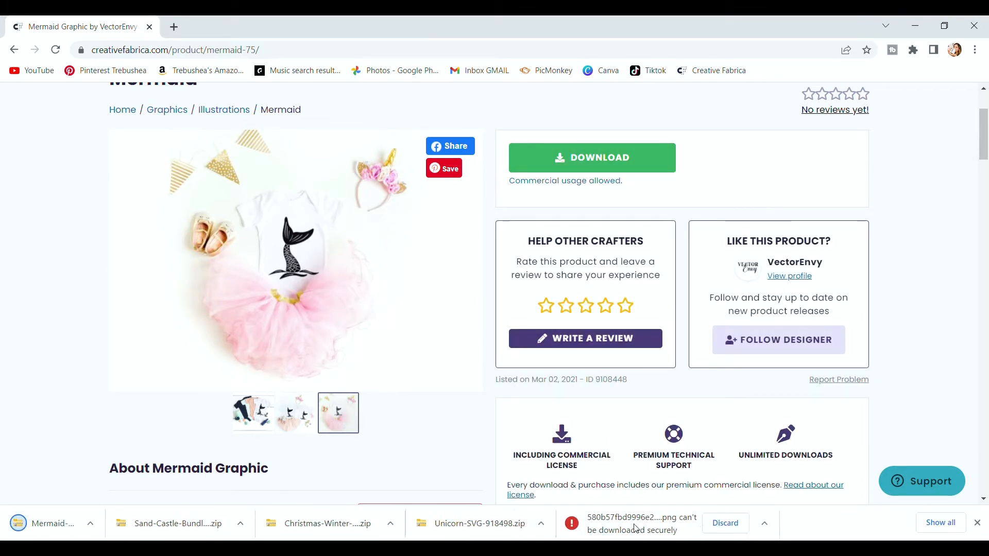
{"action": "left_click", "coordinate": [769, 525]}
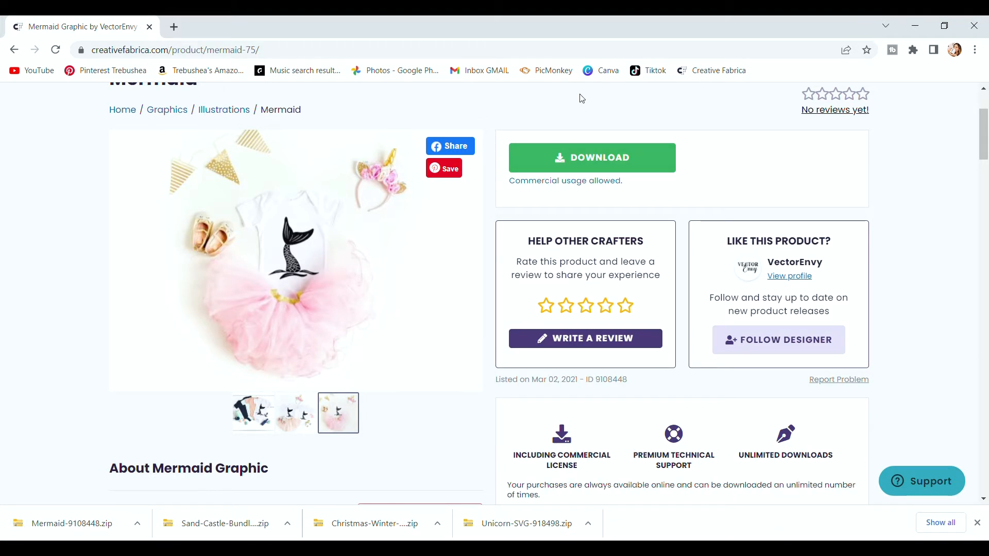
Return to the mermaid results, open VectorEnvy's seated mermaid silhouette graphic and download it
{"action": "scroll", "coordinate": [509, 202], "scroll_direction": "up", "scroll_amount": 3}
{"action": "left_click", "coordinate": [11, 50]}
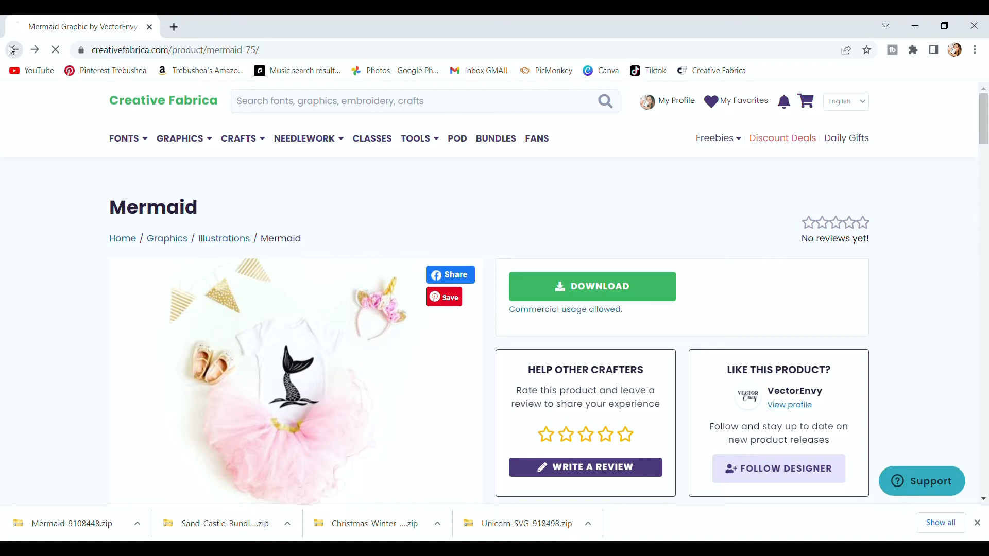
{"action": "scroll", "coordinate": [606, 225], "scroll_direction": "down", "scroll_amount": 4}
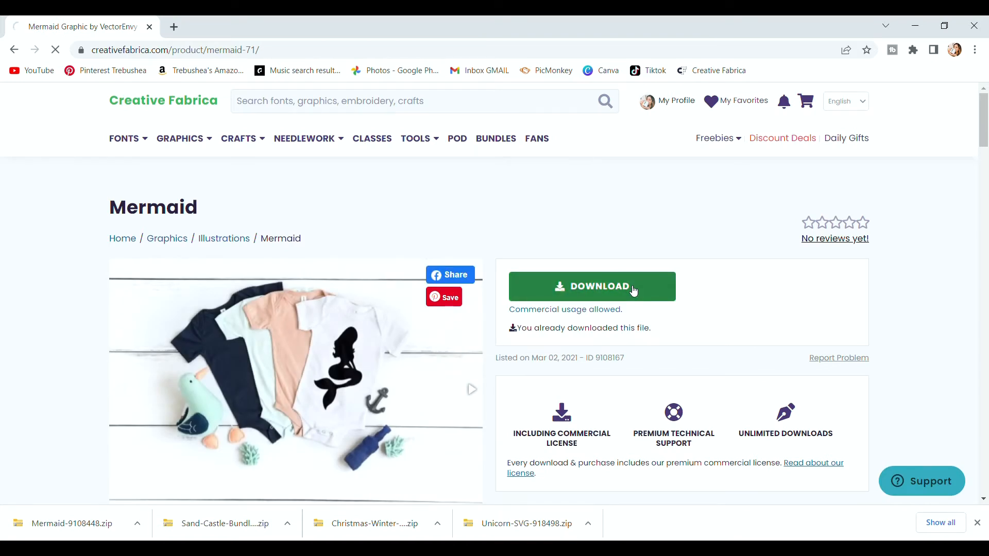
{"action": "left_click", "coordinate": [635, 292]}
Return to the mermaid results, browse further designs and open Letterfand.Studio's Mermaid handwritten font
{"action": "left_click", "coordinate": [14, 50]}
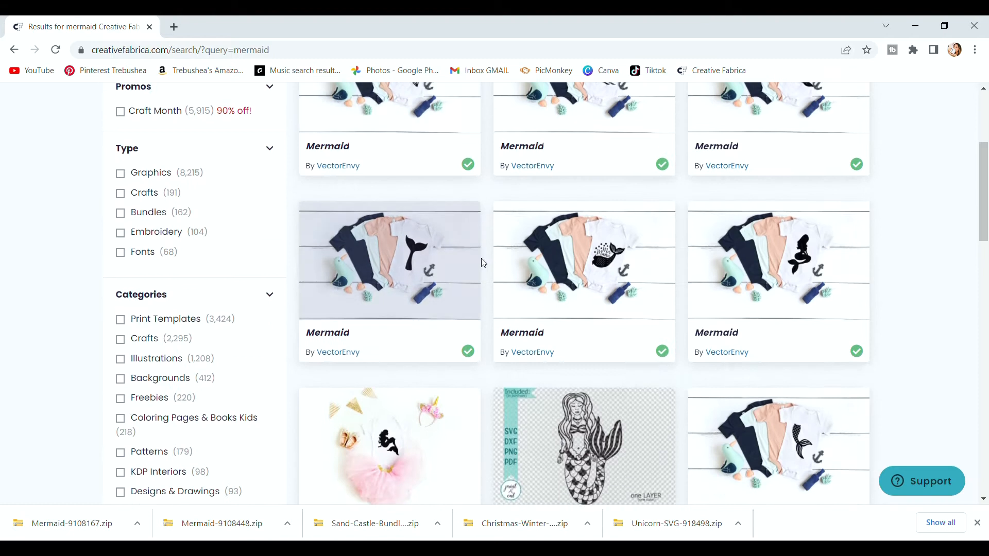
{"action": "scroll", "coordinate": [482, 261], "scroll_direction": "down", "scroll_amount": 4}
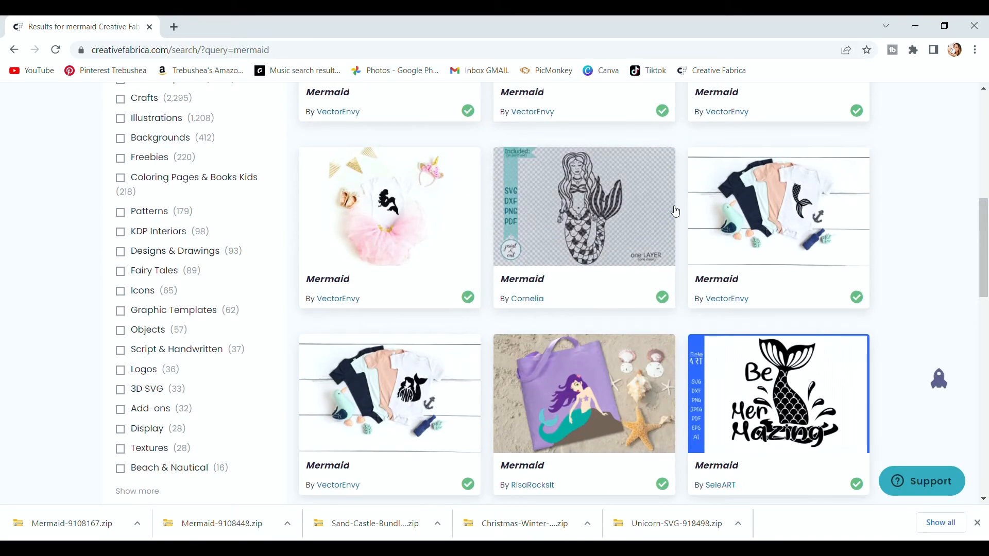
{"action": "scroll", "coordinate": [758, 193], "scroll_direction": "down", "scroll_amount": 5}
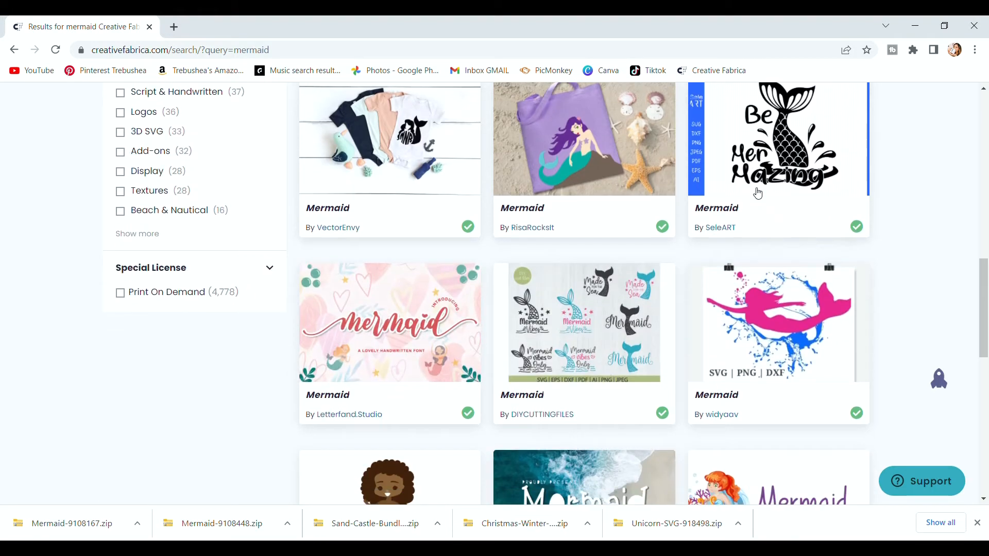
{"action": "scroll", "coordinate": [758, 193], "scroll_direction": "down", "scroll_amount": 3}
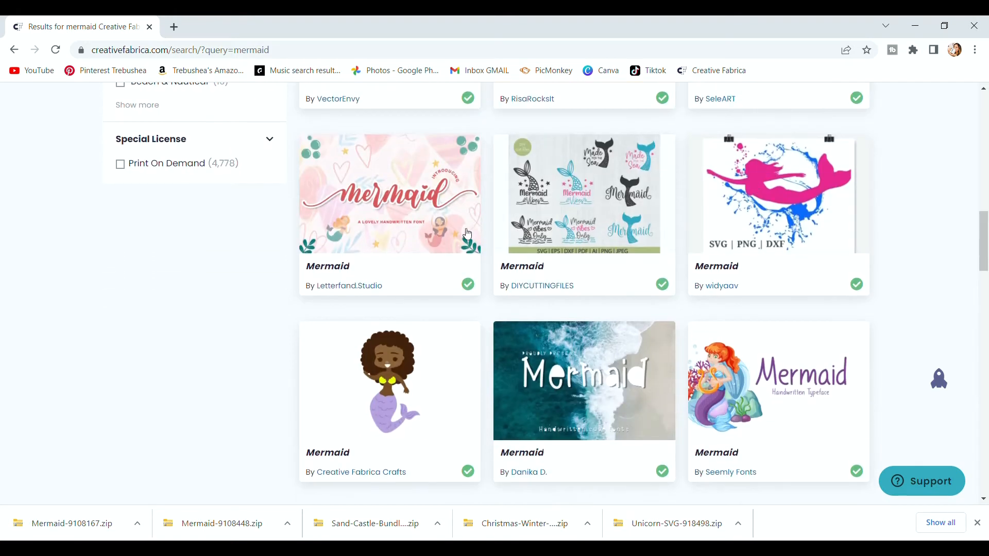
{"action": "left_click", "coordinate": [399, 233]}
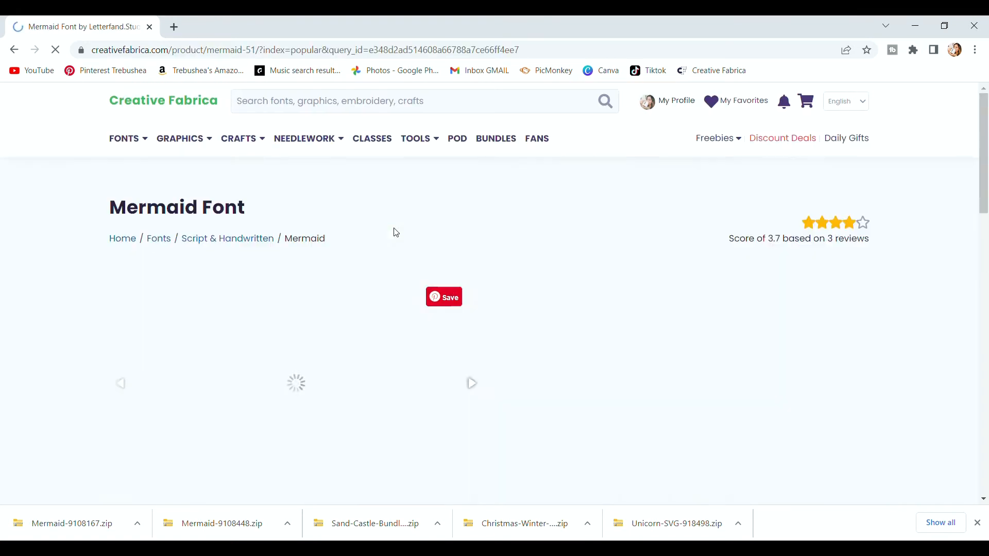
Go back to the mermaid results and open TheBlackCatPrints' Mermaid lettering graphic
{"action": "left_click", "coordinate": [14, 51]}
{"action": "scroll", "coordinate": [489, 229], "scroll_direction": "down", "scroll_amount": 5}
{"action": "scroll", "coordinate": [490, 229], "scroll_direction": "down", "scroll_amount": 15}
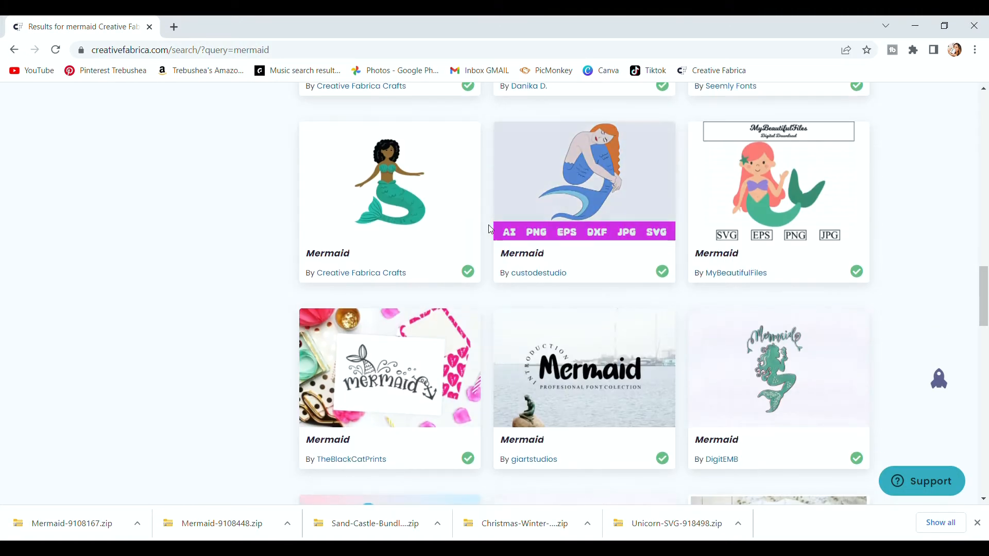
{"action": "scroll", "coordinate": [490, 229], "scroll_direction": "down", "scroll_amount": 4}
{"action": "scroll", "coordinate": [490, 228], "scroll_direction": "down", "scroll_amount": 3}
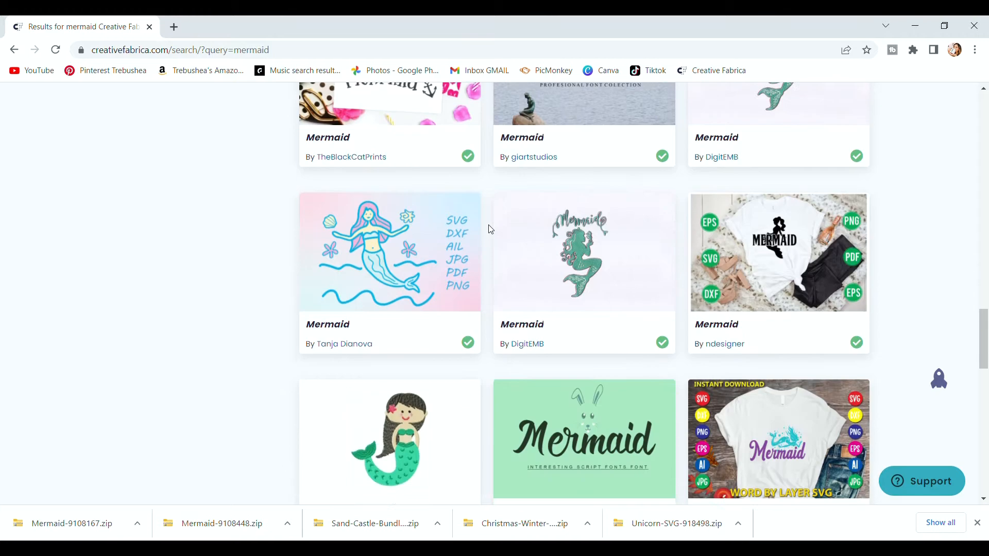
{"action": "scroll", "coordinate": [490, 229], "scroll_direction": "up", "scroll_amount": 3}
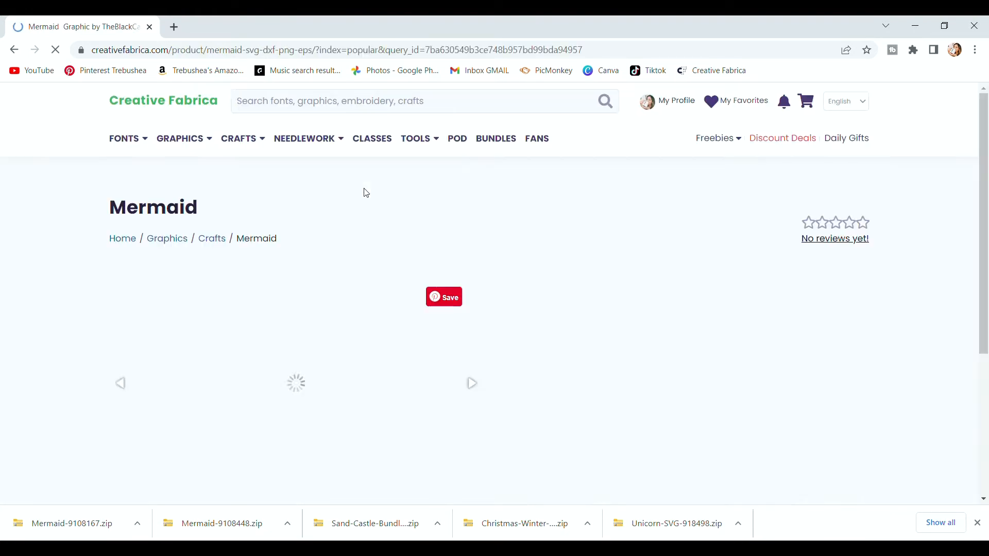
Go back to the mermaid results and open ndesigner's T-shirt graphic with MERMAID lettering over a mermaid silhouette
{"action": "left_click", "coordinate": [14, 50]}
{"action": "scroll", "coordinate": [744, 264], "scroll_direction": "down", "scroll_amount": 17}
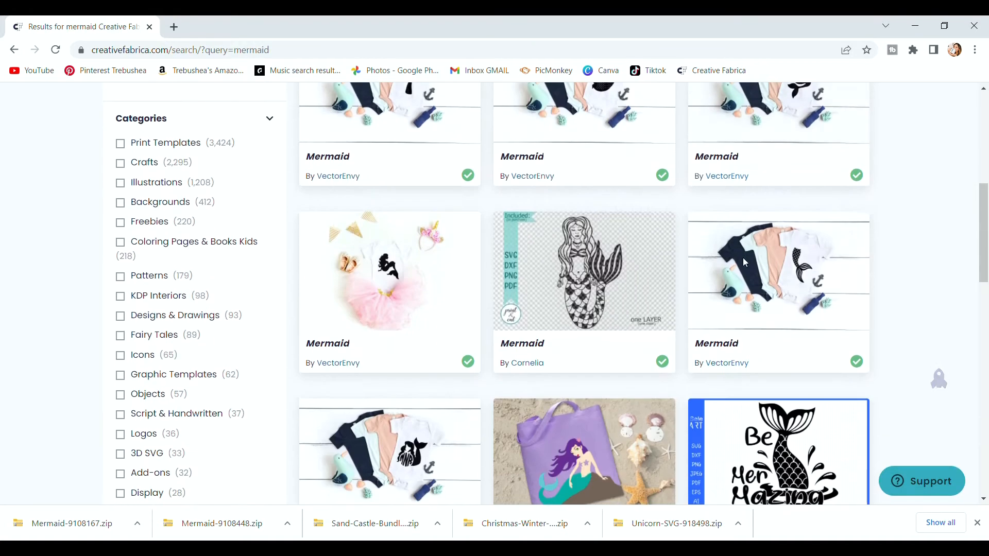
{"action": "scroll", "coordinate": [746, 262], "scroll_direction": "down", "scroll_amount": 10}
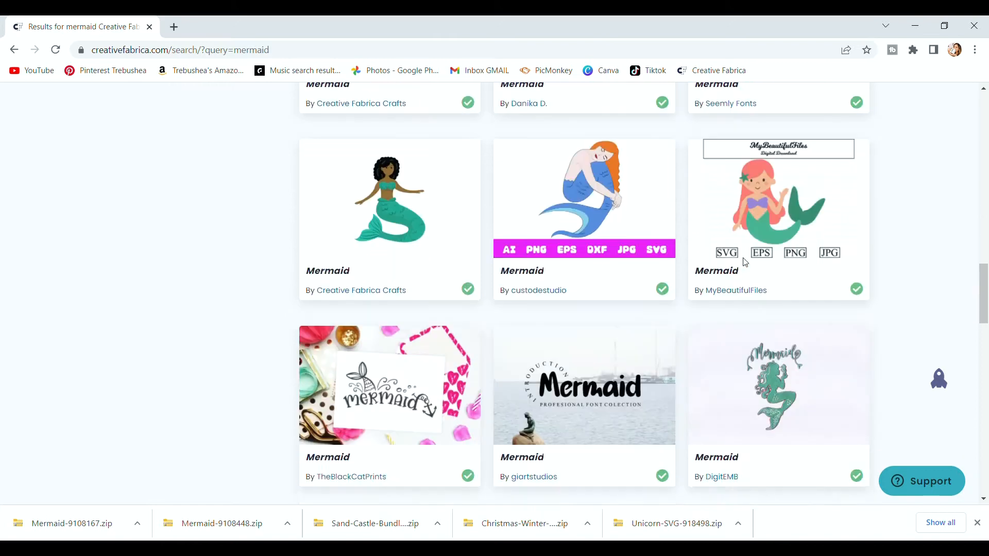
{"action": "left_click", "coordinate": [779, 301]}
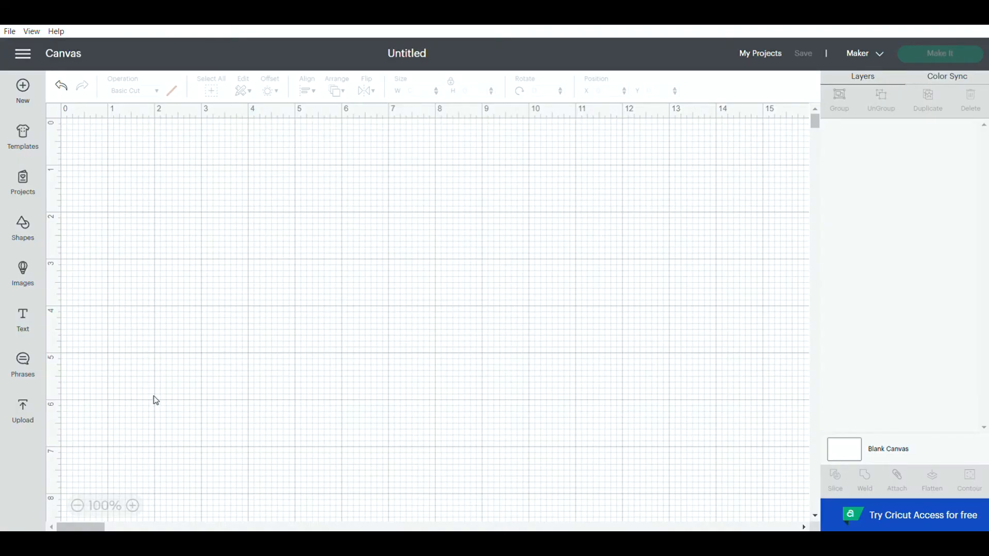
In Cricut Design Space, upload the Mermaid lettering graphic and the castle_king graphic as cut images
{"action": "left_click", "coordinate": [22, 409]}
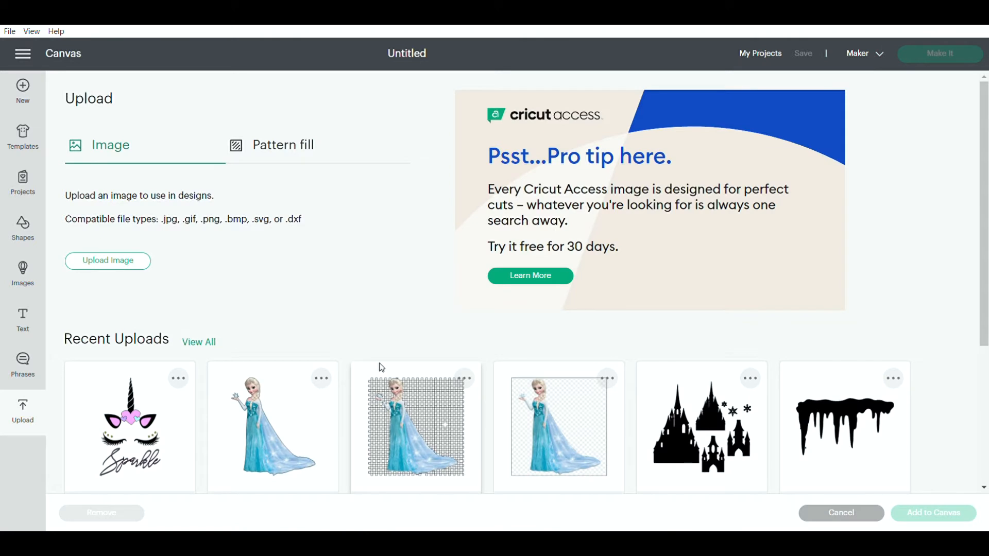
{"action": "left_click", "coordinate": [131, 271]}
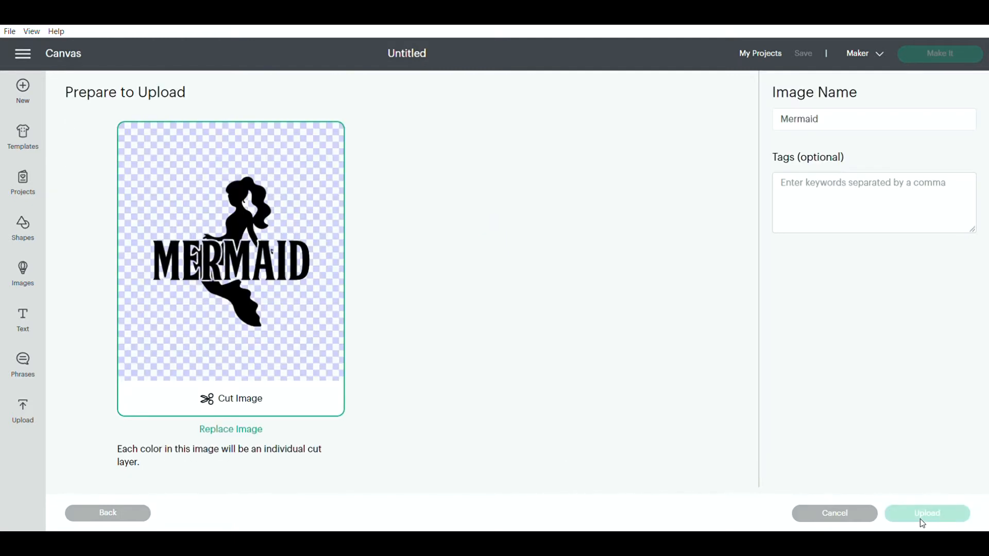
{"action": "left_click", "coordinate": [923, 523]}
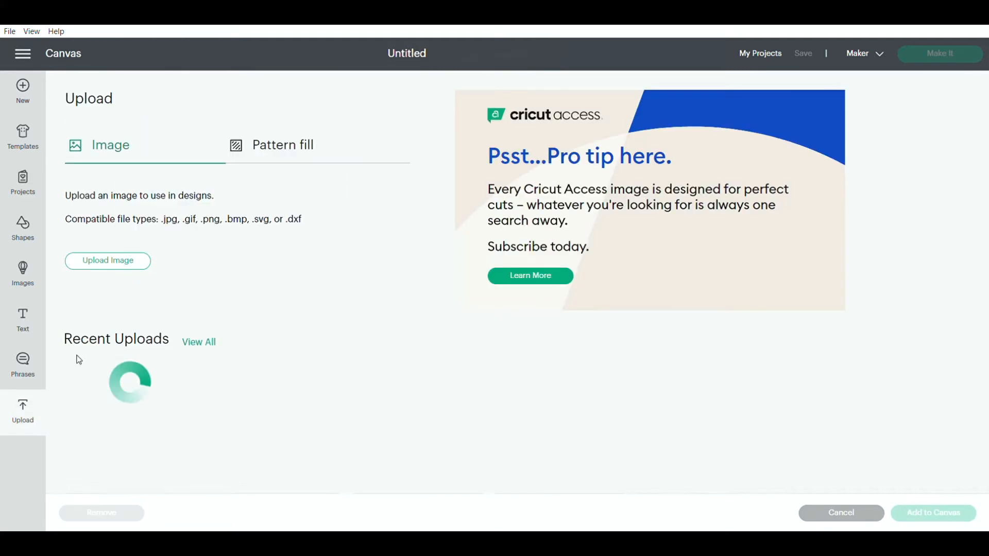
{"action": "left_click", "coordinate": [95, 272]}
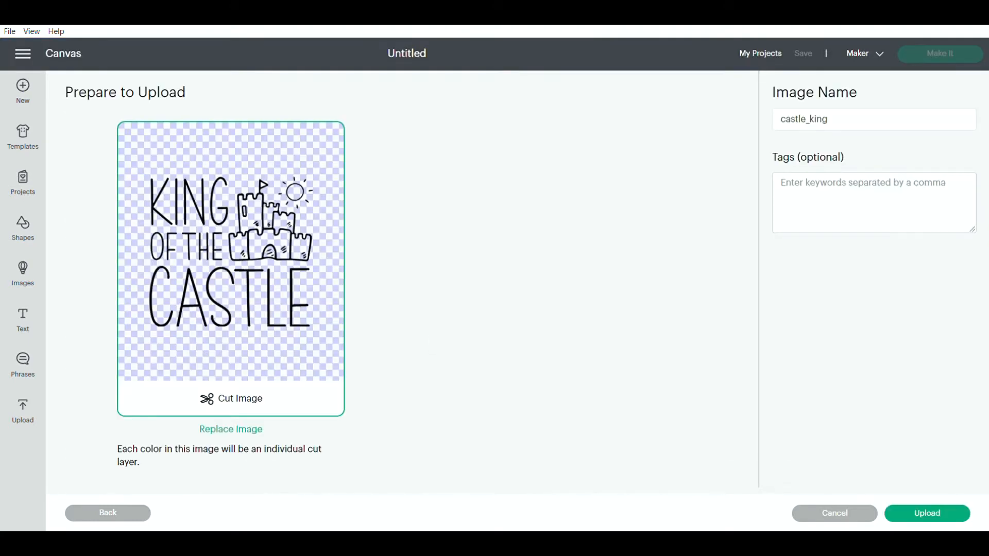
{"action": "left_click", "coordinate": [936, 516]}
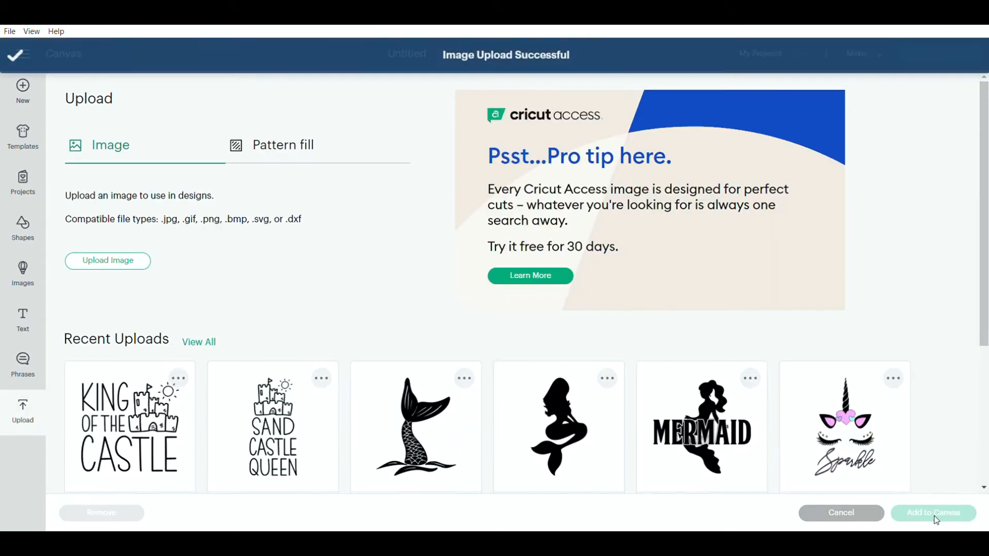
Select only the mermaid tail among the recent uploads and add it to the canvas
{"action": "left_click", "coordinate": [547, 422]}
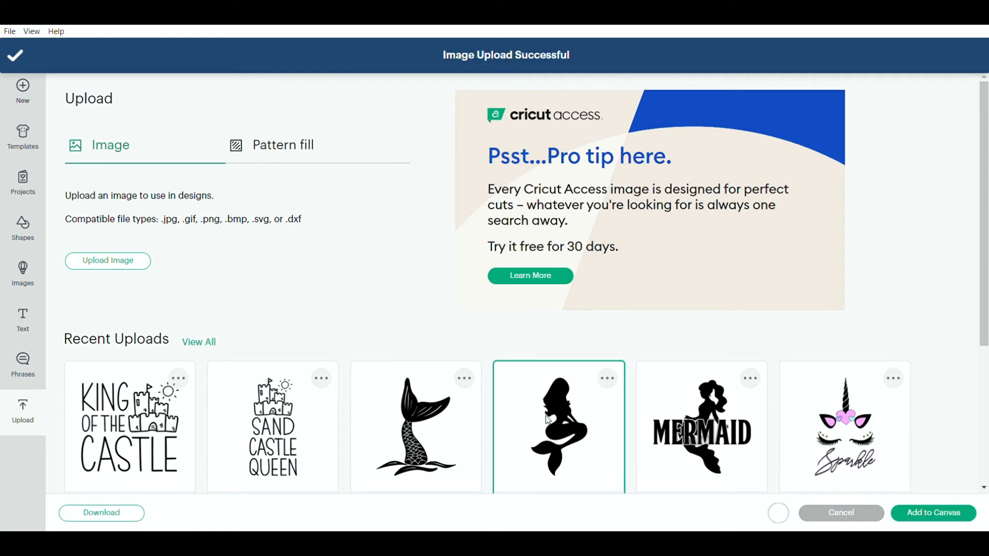
{"action": "scroll", "coordinate": [586, 421], "scroll_direction": "down", "scroll_amount": 1}
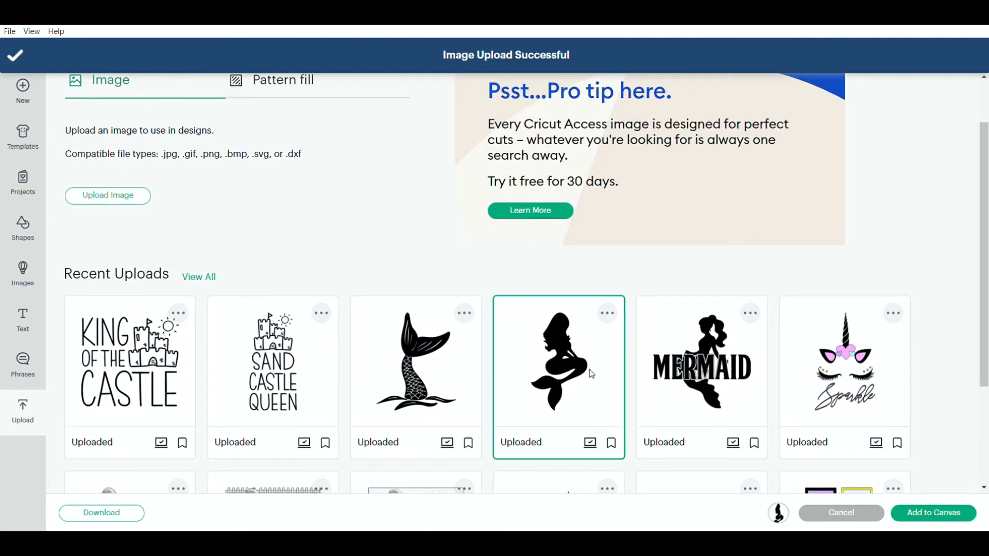
{"action": "left_click", "coordinate": [463, 392]}
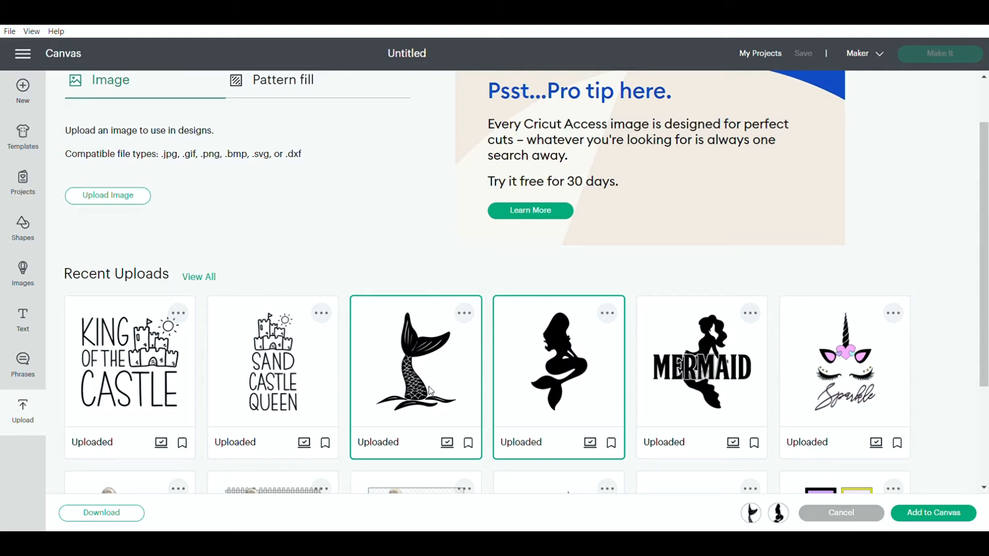
{"action": "left_click", "coordinate": [452, 395]}
{"action": "left_click", "coordinate": [572, 393]}
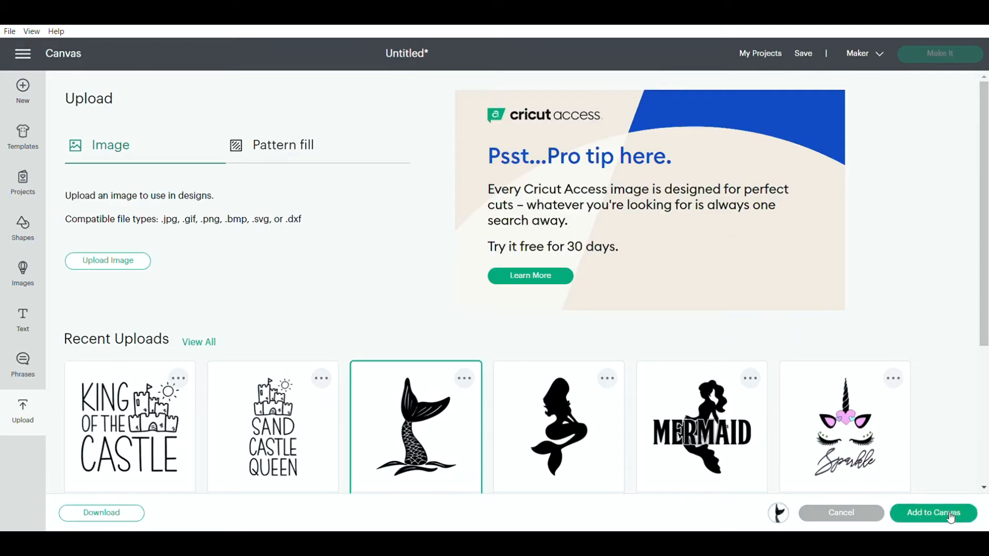
{"action": "left_click", "coordinate": [934, 513]}
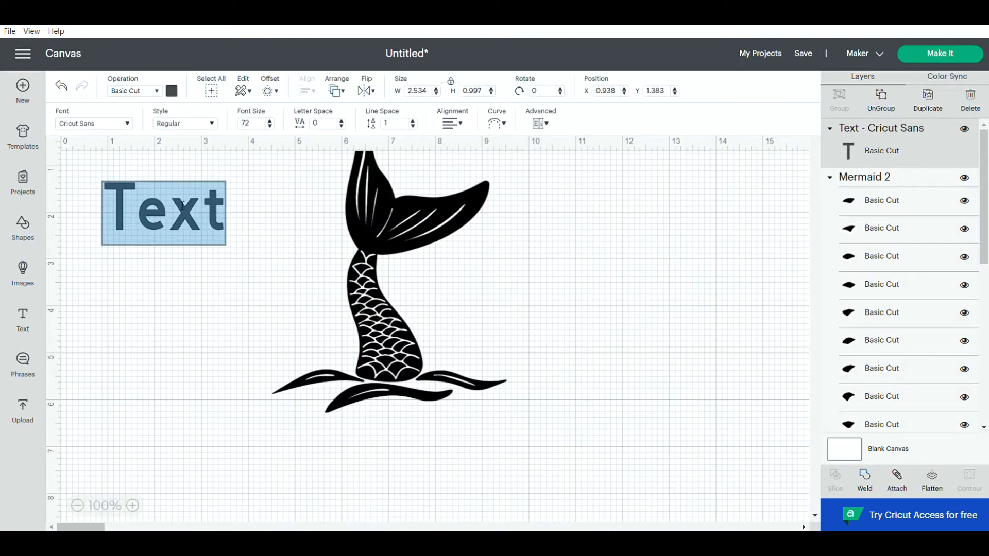
Search the fonts for mermaid and apply the Mermaid font to the text beside the tail
{"action": "left_click", "coordinate": [115, 128]}
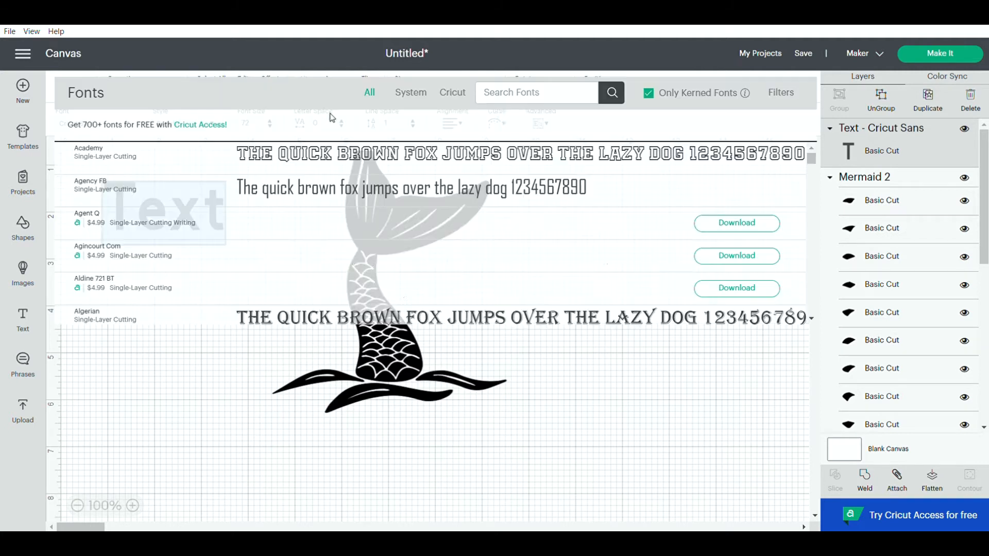
{"action": "left_click", "coordinate": [507, 97]}
{"action": "type", "text": "merm"}
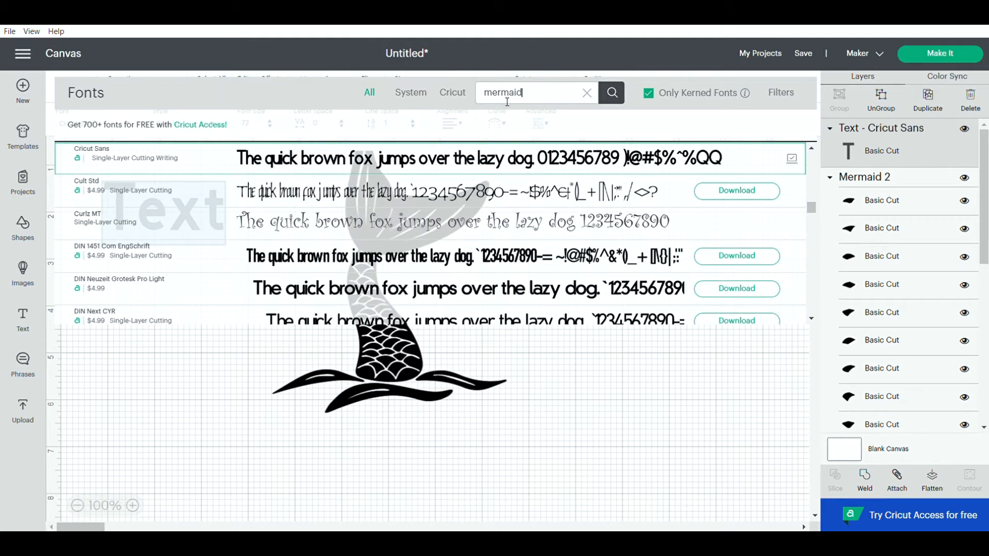
{"action": "type", "text": "aid"}
{"action": "left_click", "coordinate": [443, 157]}
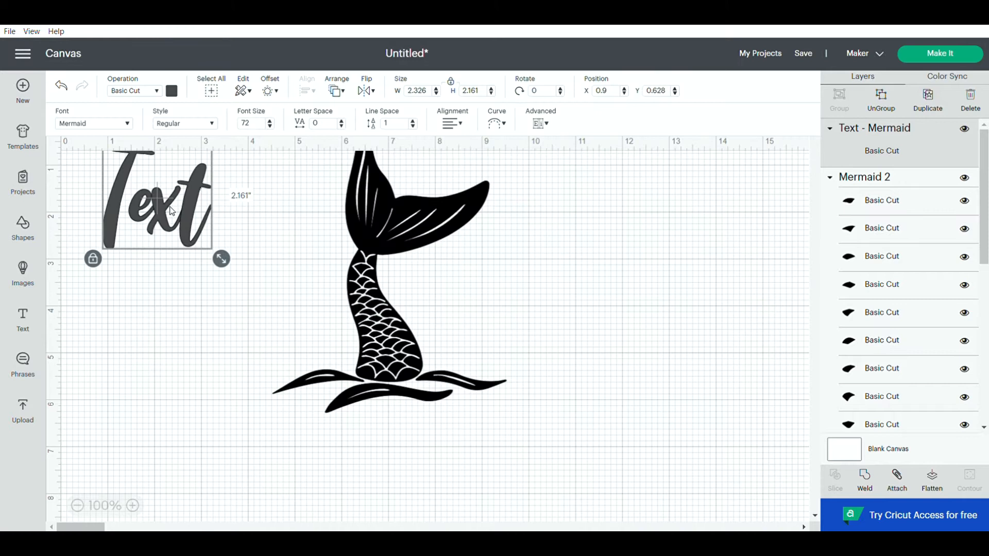
Shift the text slightly towards the tail and replace its placeholder wording with a five-letter first name
{"action": "left_click_drag", "start_coordinate": [172, 212], "coordinate": [206, 239]}
{"action": "double_click", "coordinate": [207, 238]}
{"action": "left_click", "coordinate": [228, 236]}
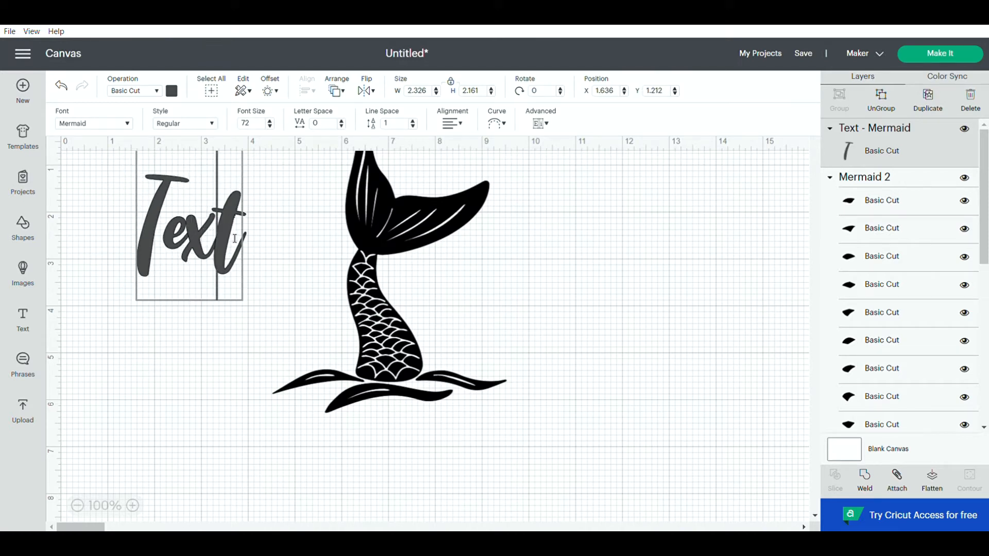
{"action": "left_click", "coordinate": [234, 239]}
{"action": "key", "text": "BackSpace"}
{"action": "key", "text": "BackSpace"}
{"action": "key", "text": "BackSpace"}
{"action": "key", "text": "BackSpace"}
{"action": "type", "text": "T"}
{"action": "key", "text": "BackSpace"}
{"action": "type", "text": "Rylie"}
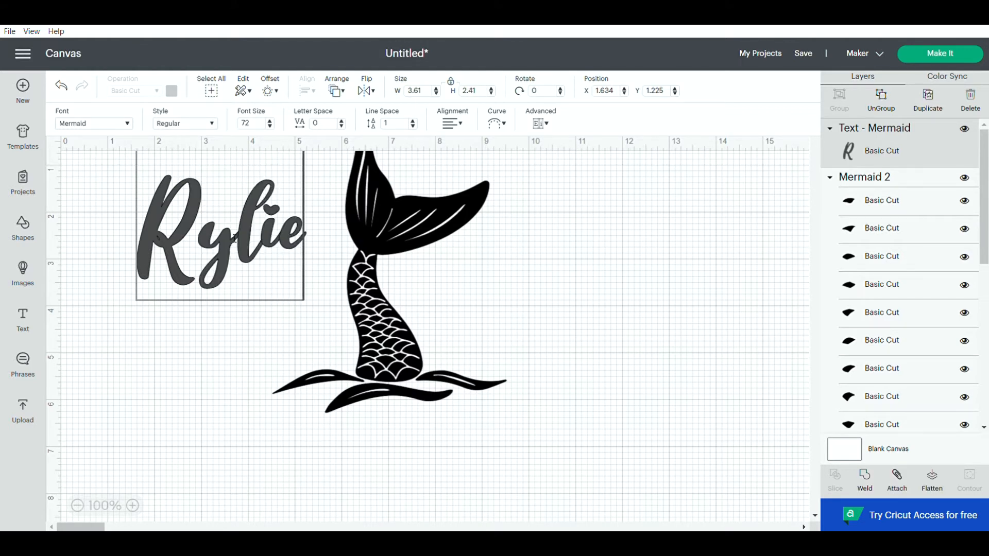
Replace the name in the text box with a different, six-letter first name
{"action": "key", "text": "BackSpace"}
{"action": "key", "text": "BackSpace"}
{"action": "key", "text": "BackSpace"}
{"action": "key", "text": "BackSpace"}
{"action": "key", "text": "BackSpace"}
{"action": "type", "text": "Sph"}
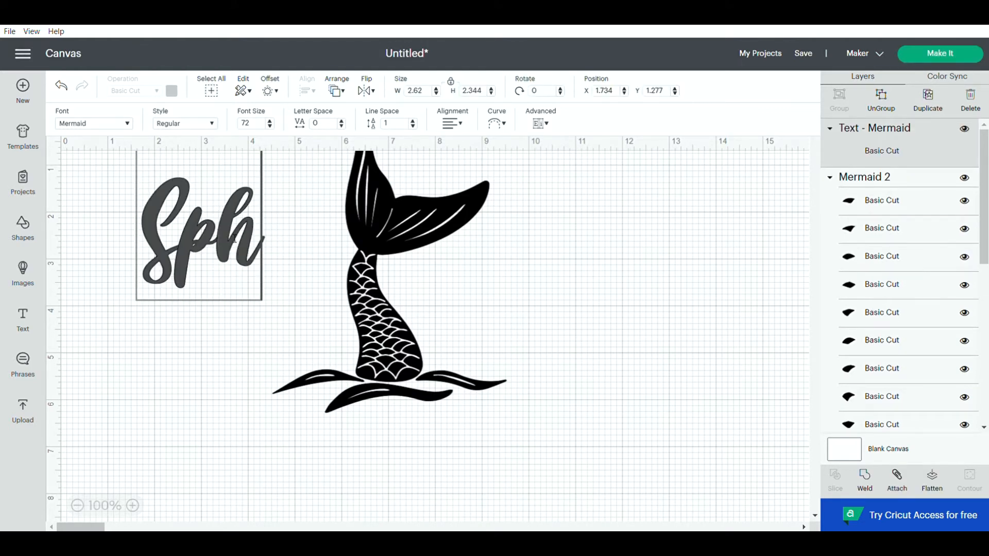
{"action": "key", "text": "BackSpace"}
{"action": "key", "text": "BackSpace"}
{"action": "type", "text": "ophir"}
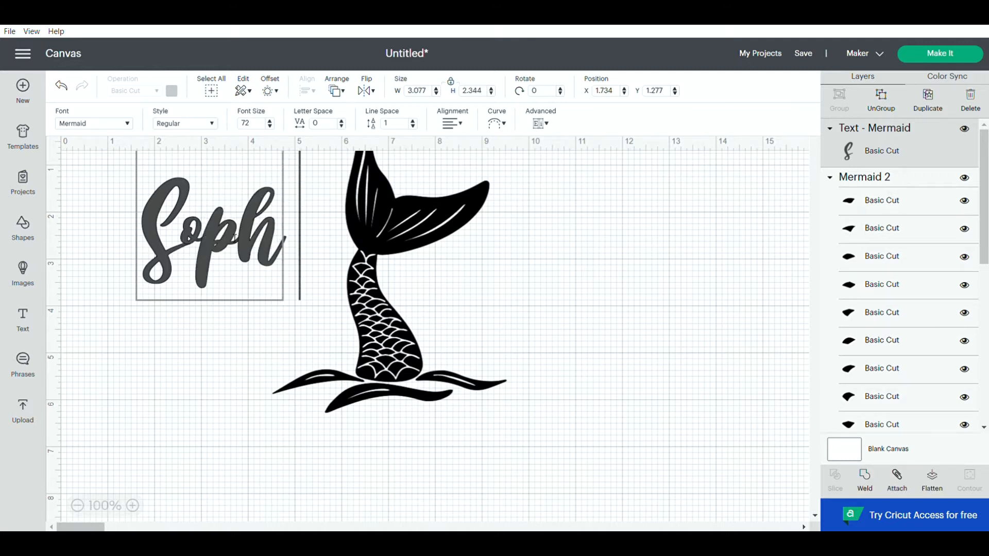
{"action": "key", "text": "BackSpace"}
{"action": "type", "text": "e"}
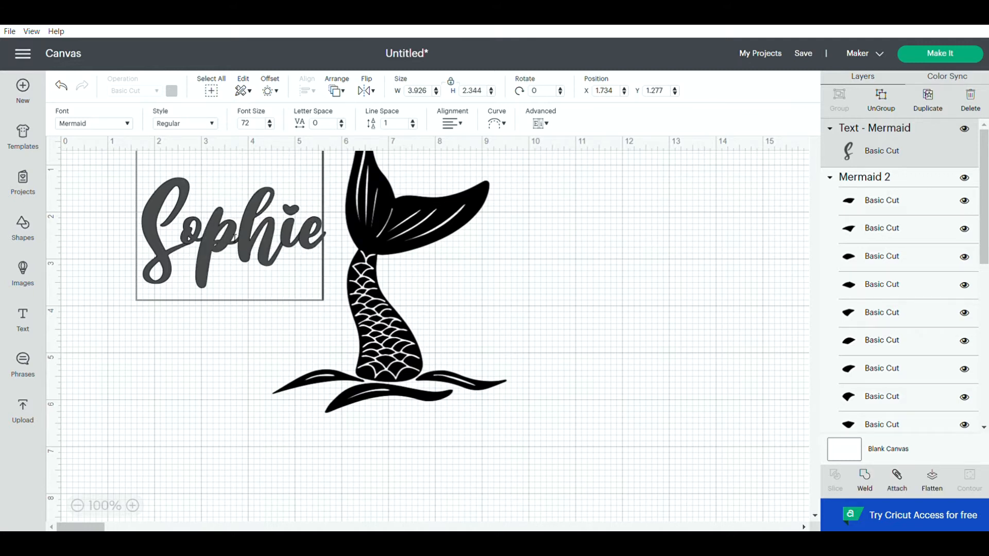
Weld the name's letters into one shape and arrange the name and the mermaid tail side by side
{"action": "left_click", "coordinate": [865, 482]}
{"action": "left_click_drag", "start_coordinate": [250, 226], "coordinate": [233, 330]}
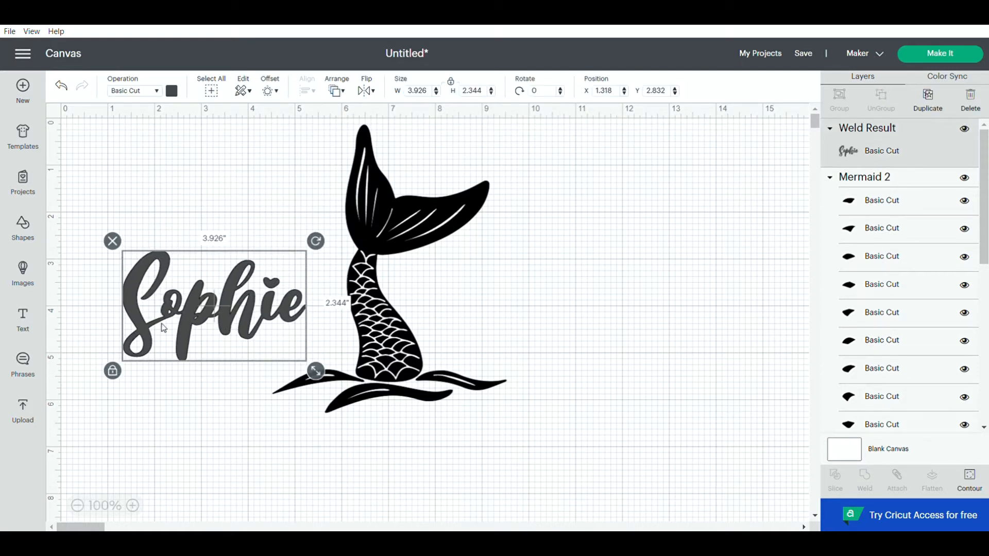
{"action": "left_click_drag", "start_coordinate": [400, 279], "coordinate": [434, 279]}
{"action": "left_click", "coordinate": [203, 310]}
{"action": "left_click_drag", "start_coordinate": [203, 309], "coordinate": [215, 285]}
Enlarge the mermaid tail and lay the enlarged pink name across the scaled part of the tail
{"action": "left_click", "coordinate": [515, 353]}
{"action": "left_click_drag", "start_coordinate": [548, 418], "coordinate": [598, 479]}
{"action": "left_click_drag", "start_coordinate": [246, 296], "coordinate": [448, 354]}
{"action": "left_click_drag", "start_coordinate": [530, 404], "coordinate": [570, 424]}
{"action": "left_click", "coordinate": [693, 340]}
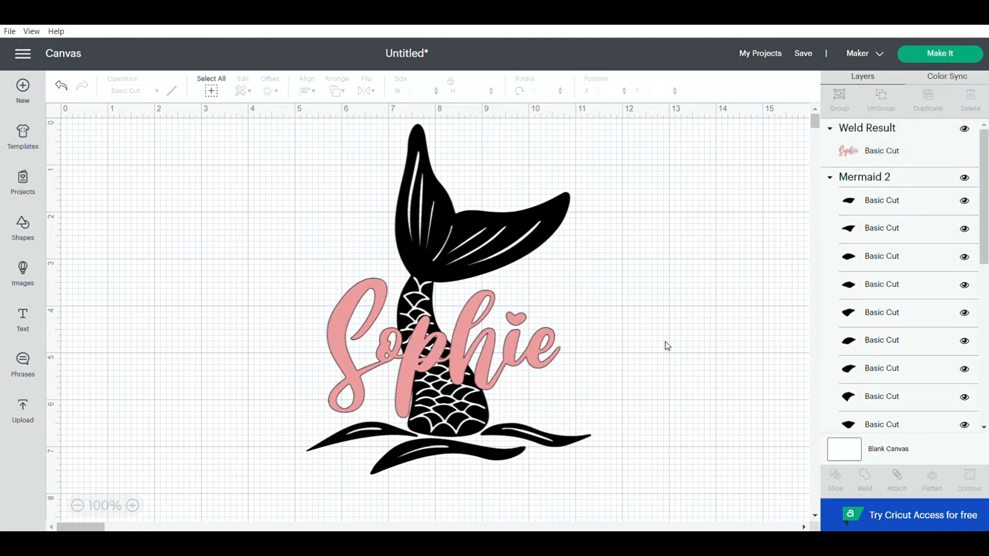
Hide the canvas grid lines behind the tail and name design
{"action": "left_click_drag", "start_coordinate": [670, 487], "coordinate": [245, 194]}
{"action": "left_click", "coordinate": [246, 194]}
{"action": "left_click", "coordinate": [51, 111]}
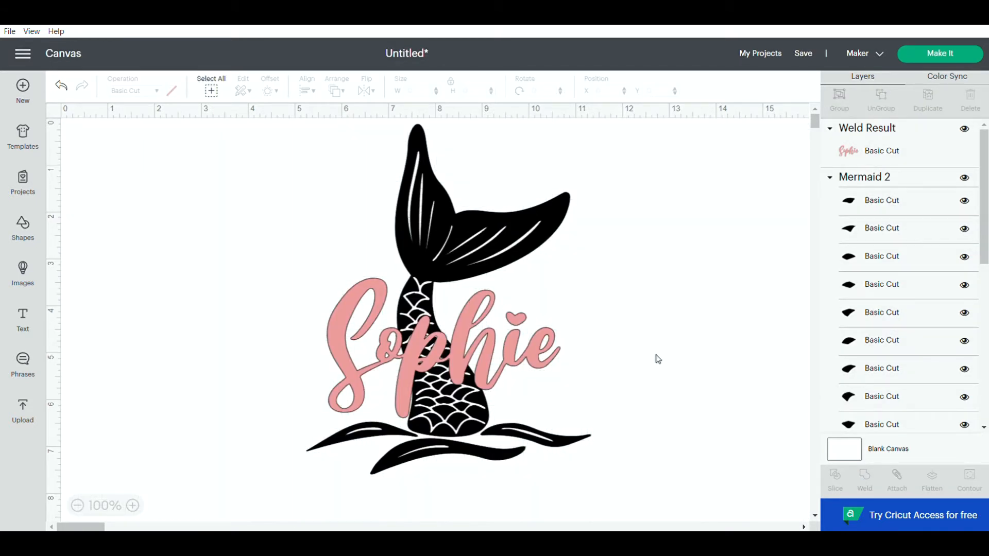
{"action": "left_click", "coordinate": [58, 110]}
{"action": "left_click", "coordinate": [58, 113]}
{"action": "left_click", "coordinate": [58, 112]}
Shrink the mermaid tail and reposition the name directly beneath its waves
{"action": "left_click", "coordinate": [453, 337]}
{"action": "left_click_drag", "start_coordinate": [453, 337], "coordinate": [308, 340]}
{"action": "left_click", "coordinate": [446, 348]}
{"action": "left_click_drag", "start_coordinate": [602, 497], "coordinate": [496, 369]}
{"action": "left_click_drag", "start_coordinate": [287, 348], "coordinate": [380, 409]}
{"action": "left_click", "coordinate": [465, 300]}
{"action": "left_click_drag", "start_coordinate": [504, 365], "coordinate": [513, 376]}
{"action": "left_click_drag", "start_coordinate": [464, 340], "coordinate": [454, 339]}
{"action": "left_click", "coordinate": [580, 365]}
{"action": "left_click_drag", "start_coordinate": [548, 481], "coordinate": [304, 219]}
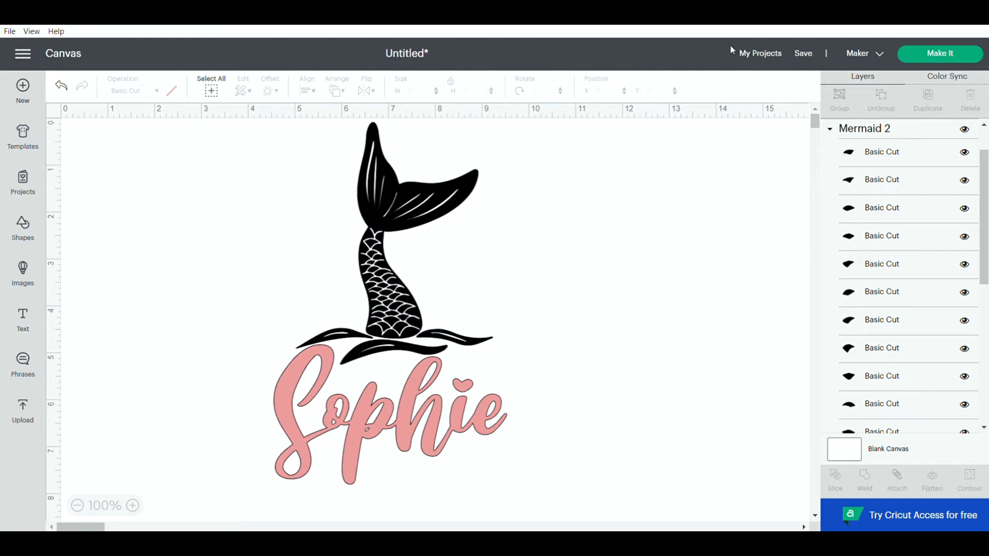
Delete the whole mermaid design and add the uploaded Sand Castle Queen image to the canvas
{"action": "left_click_drag", "start_coordinate": [531, 457], "coordinate": [95, 192]}
{"action": "key", "text": "Delete"}
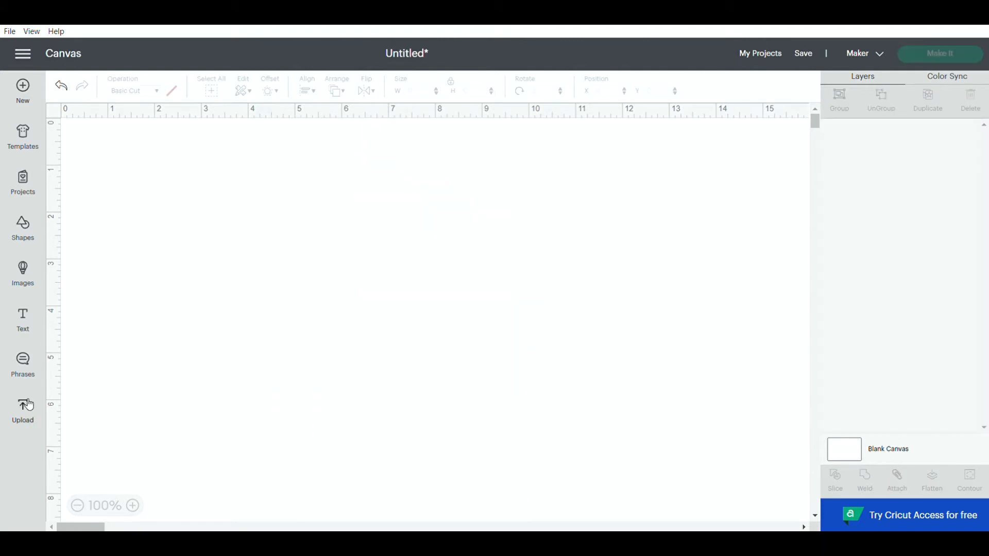
{"action": "left_click", "coordinate": [23, 406]}
{"action": "left_click", "coordinate": [314, 438]}
{"action": "left_click", "coordinate": [933, 512]}
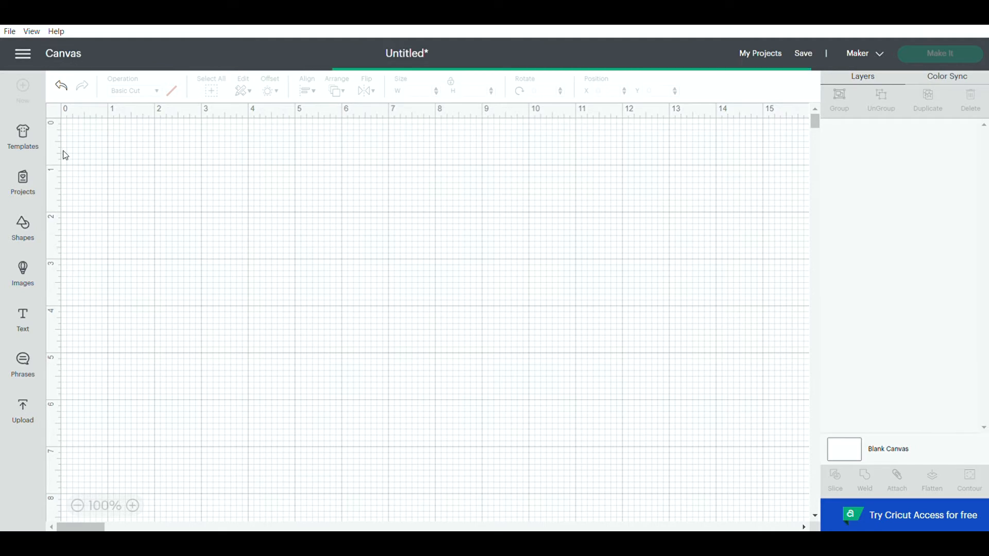
Reposition the Sand Castle Queen image on the canvas and set its width to 3
{"action": "left_click_drag", "start_coordinate": [369, 345], "coordinate": [434, 312]}
{"action": "left_click_drag", "start_coordinate": [427, 92], "coordinate": [364, 86]}
{"action": "type", "text": "5"}
{"action": "key", "text": "Return"}
{"action": "type", "text": "3"}
{"action": "key", "text": "Return"}
{"action": "left_click_drag", "start_coordinate": [363, 242], "coordinate": [457, 270]}
Open the Sand Castle Queen image for contour editing and browse the list of its outlined pieces
{"action": "left_click", "coordinate": [508, 265]}
{"action": "left_click", "coordinate": [400, 272]}
{"action": "left_click", "coordinate": [685, 235]}
{"action": "left_click", "coordinate": [405, 224]}
{"action": "left_click", "coordinate": [982, 488]}
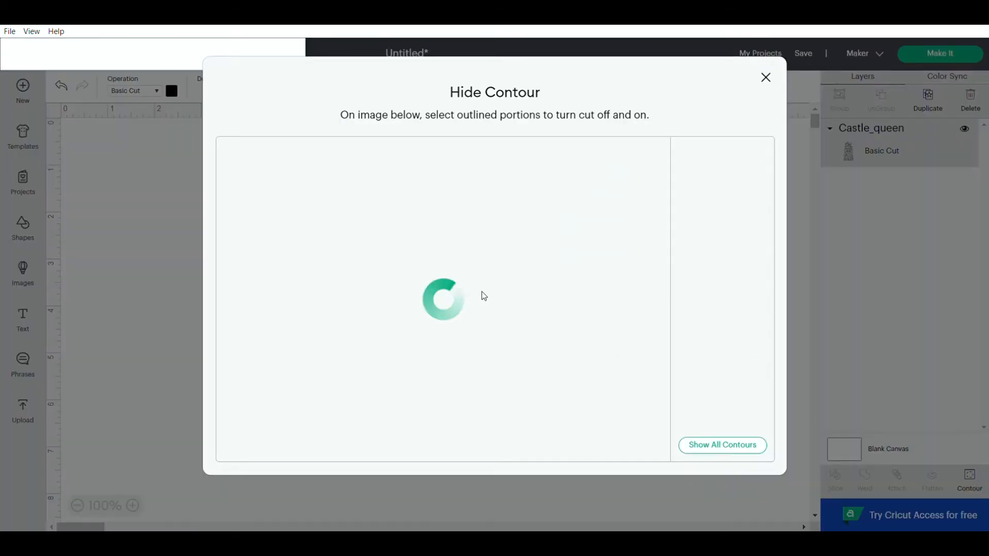
{"action": "scroll", "coordinate": [746, 304], "scroll_direction": "down", "scroll_amount": 15}
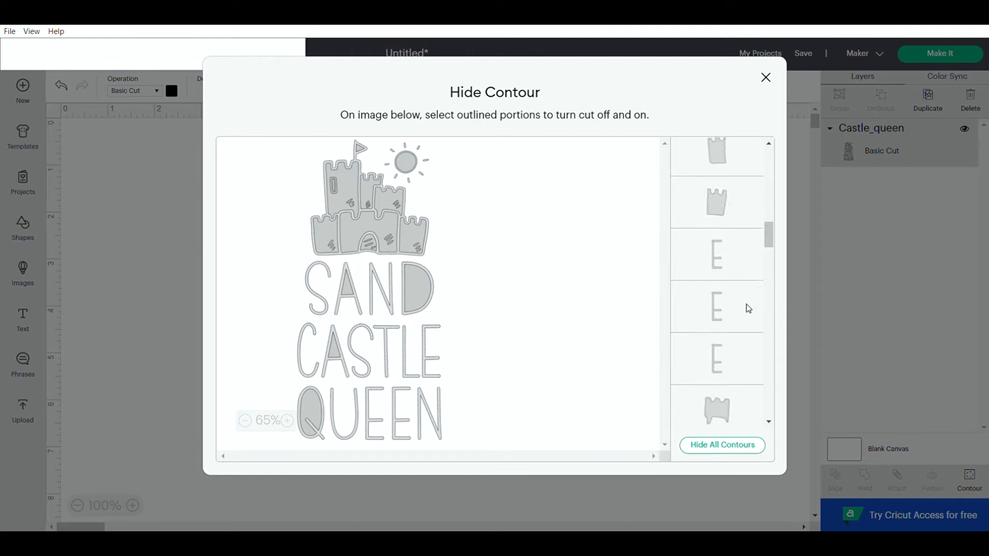
{"action": "scroll", "coordinate": [721, 241], "scroll_direction": "down", "scroll_amount": 5}
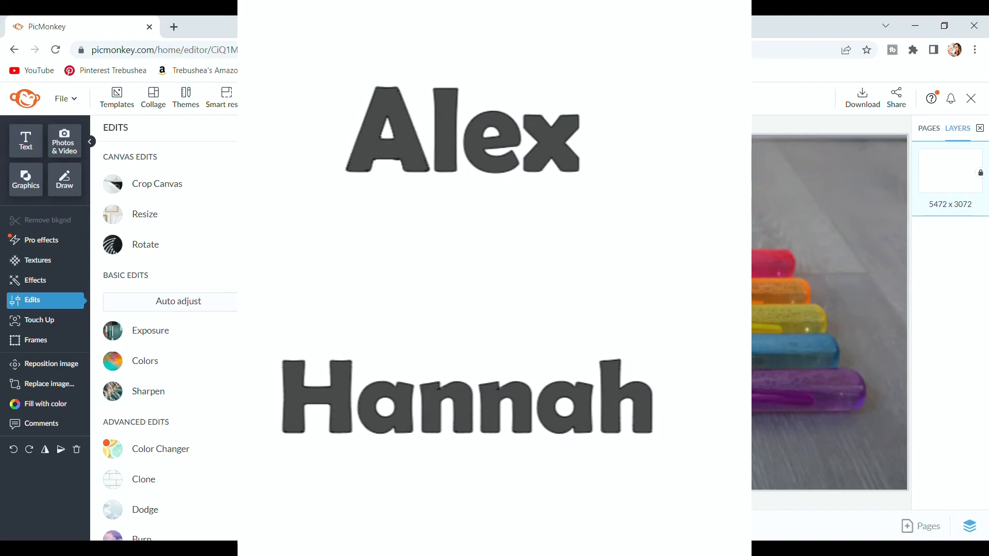
In PicMonkey, add the two-name image from the computer over the bubble wands photo and remove its background
{"action": "left_click", "coordinate": [216, 300]}
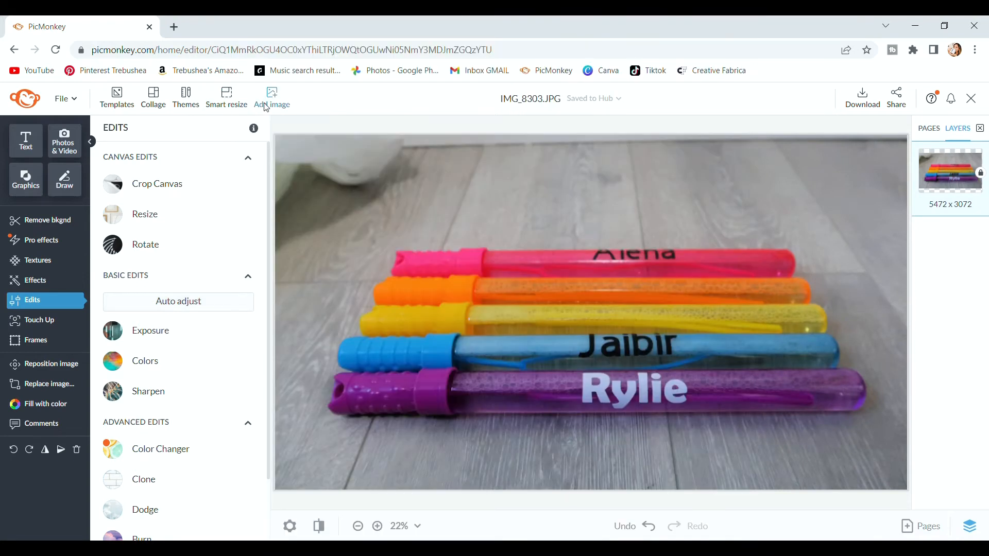
{"action": "left_click", "coordinate": [272, 98]}
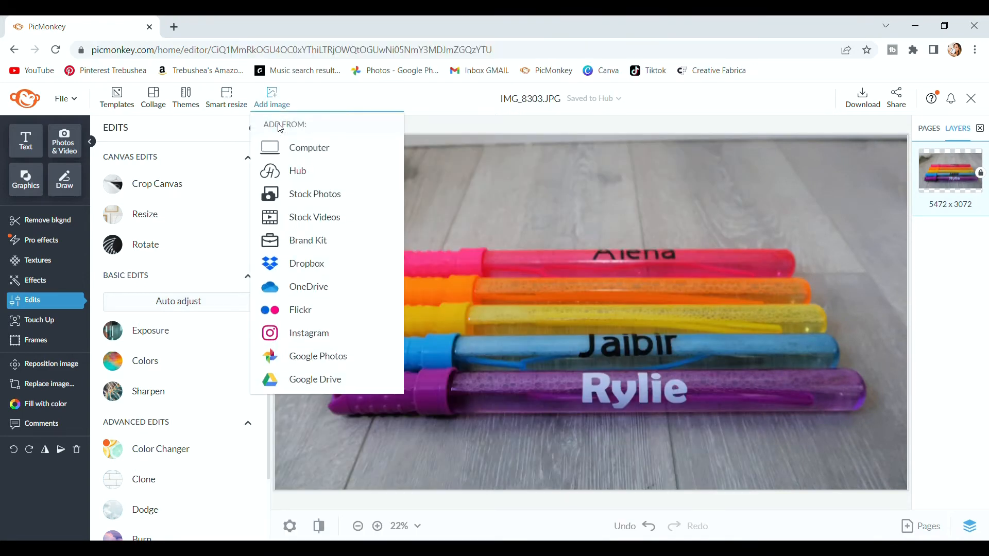
{"action": "left_click", "coordinate": [283, 149]}
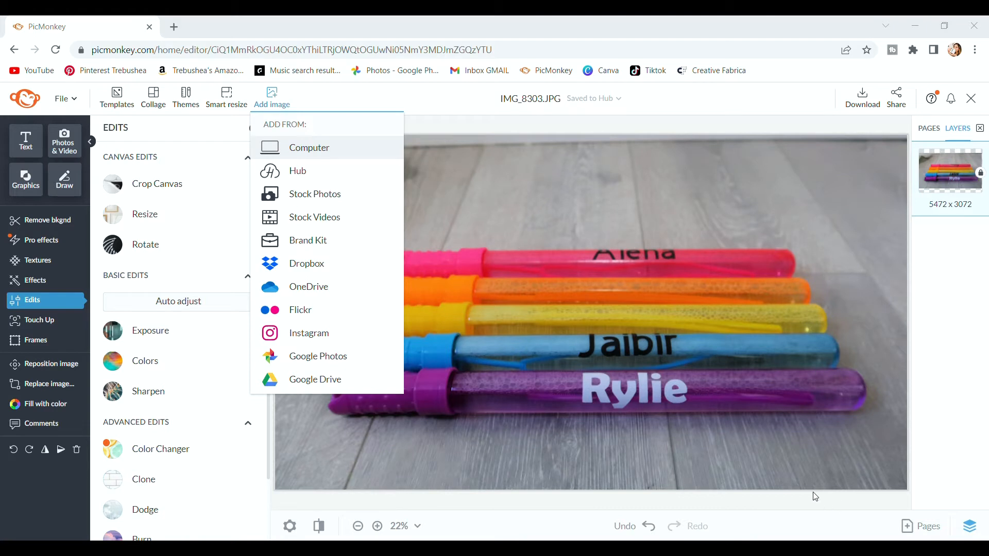
{"action": "left_click", "coordinate": [47, 220]}
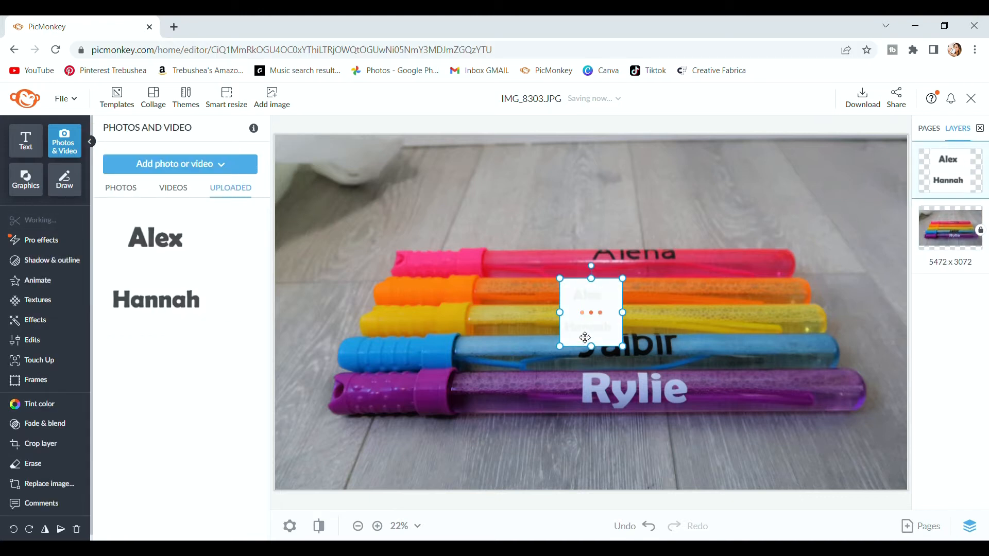
{"action": "left_click_drag", "start_coordinate": [602, 332], "coordinate": [629, 327]}
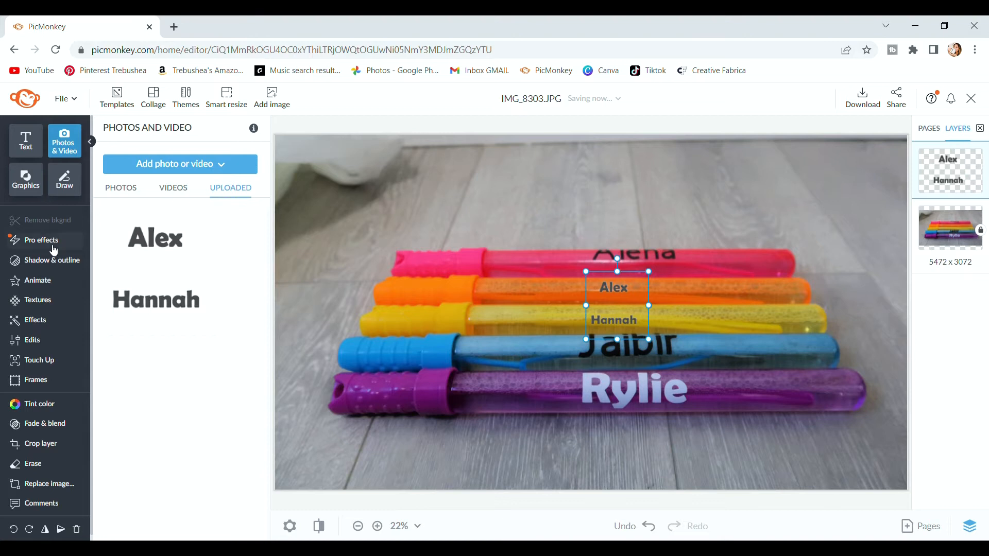
Darken the two-name layer by applying an exposure brightness of -100%
{"action": "left_click", "coordinate": [56, 407]}
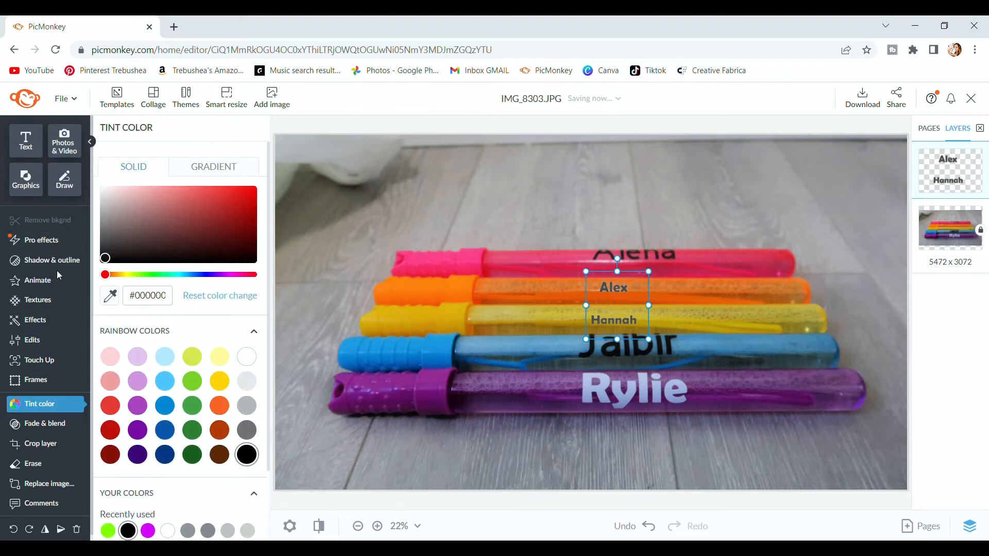
{"action": "left_click", "coordinate": [72, 345]}
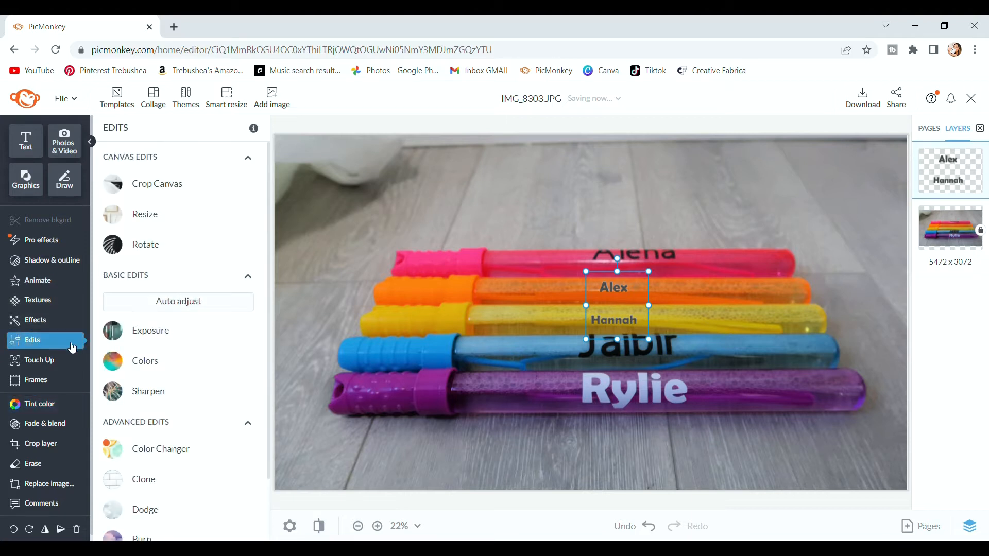
{"action": "left_click", "coordinate": [155, 331]}
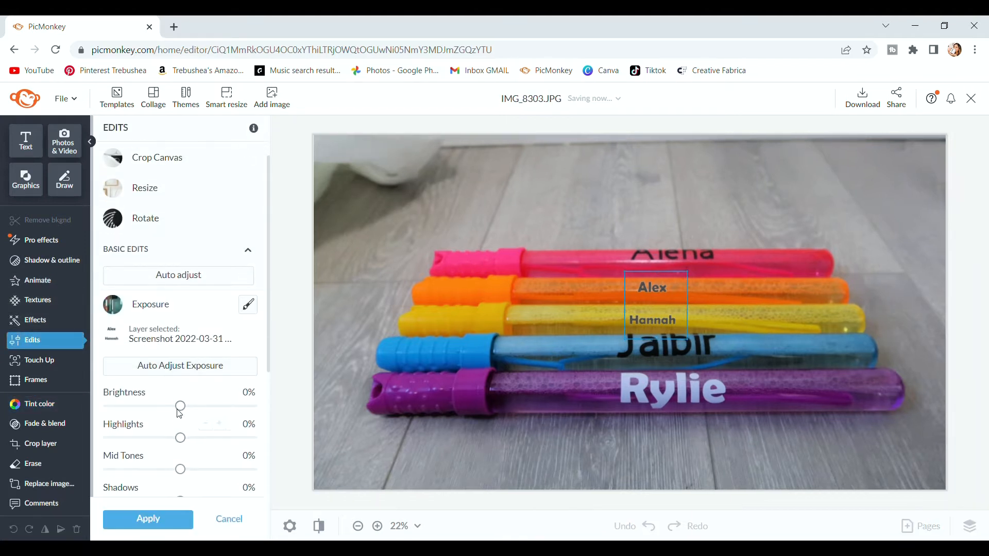
{"action": "left_click_drag", "start_coordinate": [180, 410], "coordinate": [106, 407]}
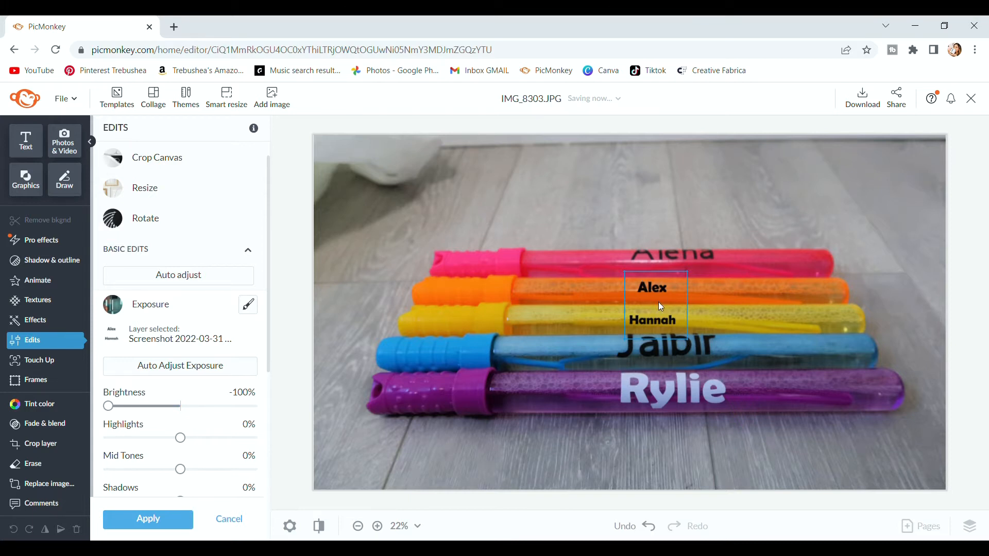
{"action": "left_click", "coordinate": [163, 521]}
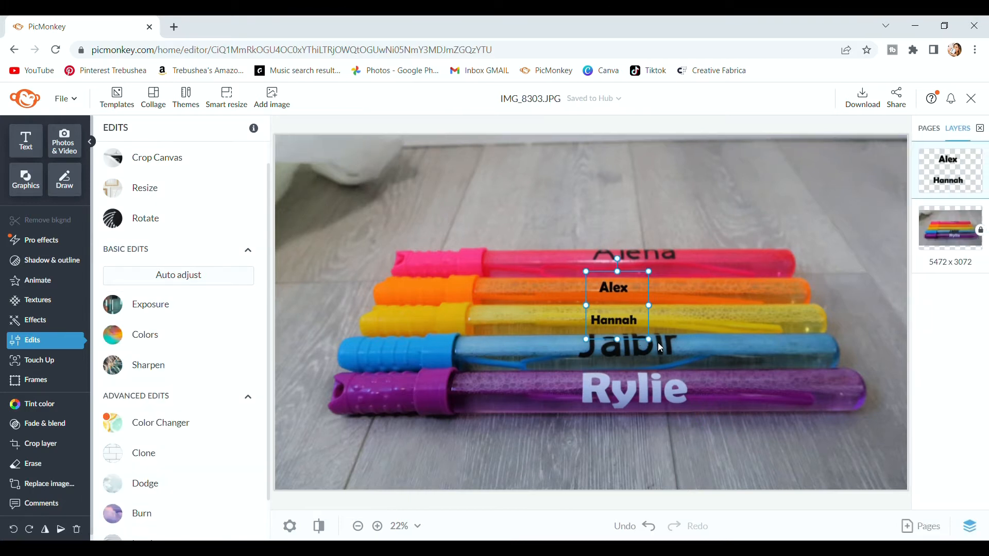
Enlarge the darkened two-name layer, shift it across the wands and duplicate it
{"action": "left_click_drag", "start_coordinate": [662, 349], "coordinate": [649, 319]}
{"action": "left_click_drag", "start_coordinate": [691, 364], "coordinate": [666, 336]}
{"action": "left_click_drag", "start_coordinate": [647, 300], "coordinate": [582, 307]}
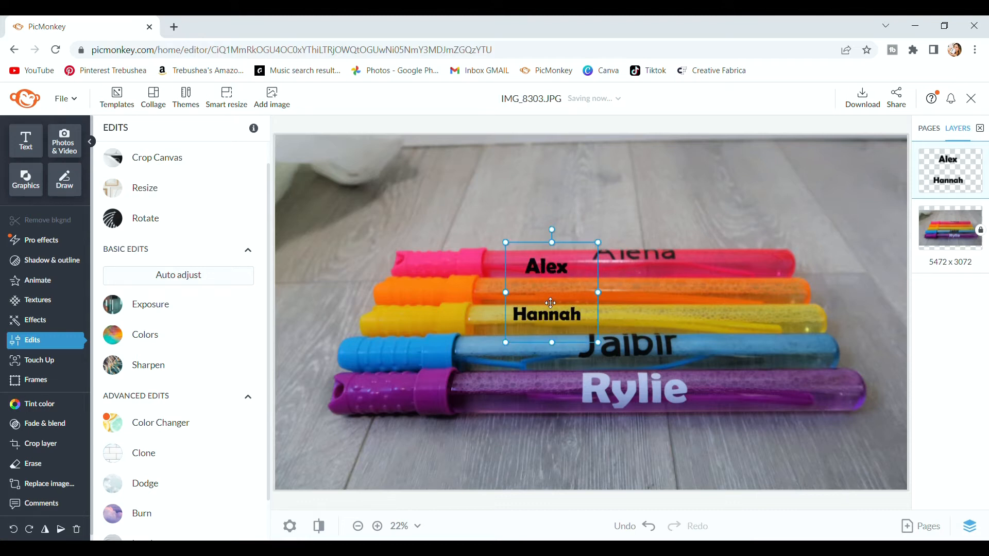
{"action": "key", "text": "ctrl+d"}
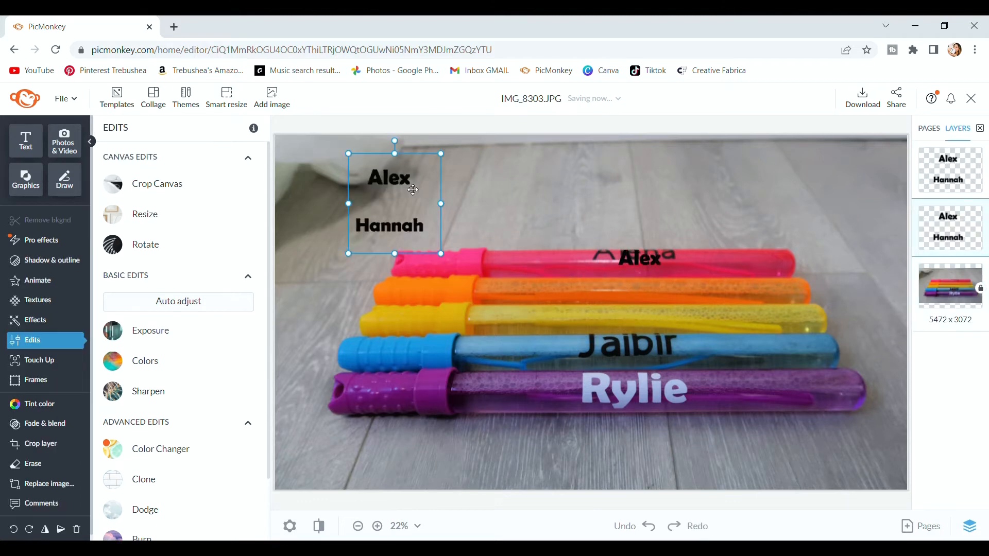
Duplicate the full two-name layer again, move the copy toward the pink wand and delete the one left behind
{"action": "right_click", "coordinate": [409, 187]}
{"action": "left_click", "coordinate": [453, 396]}
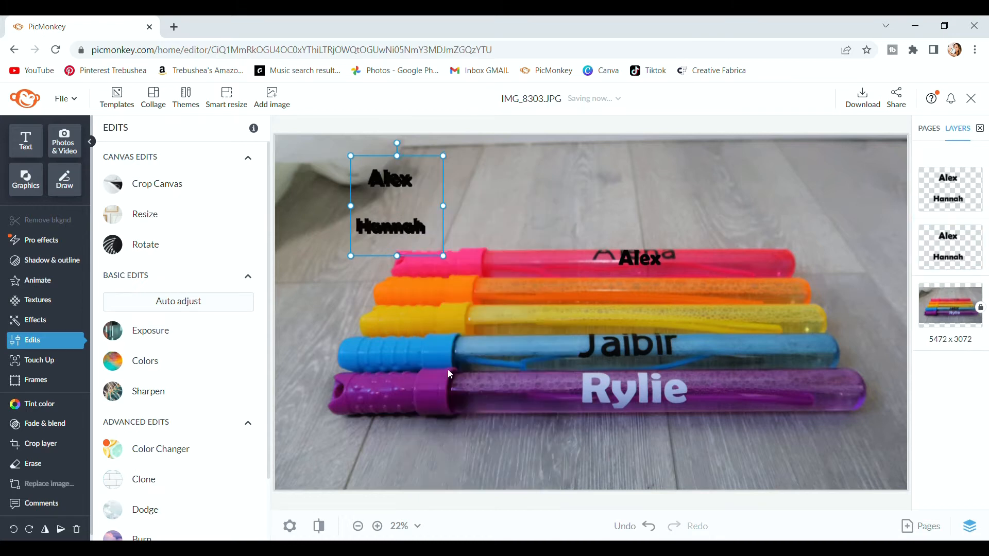
{"action": "left_click_drag", "start_coordinate": [410, 206], "coordinate": [484, 224]}
{"action": "left_click", "coordinate": [390, 214]}
{"action": "key", "text": "Delete"}
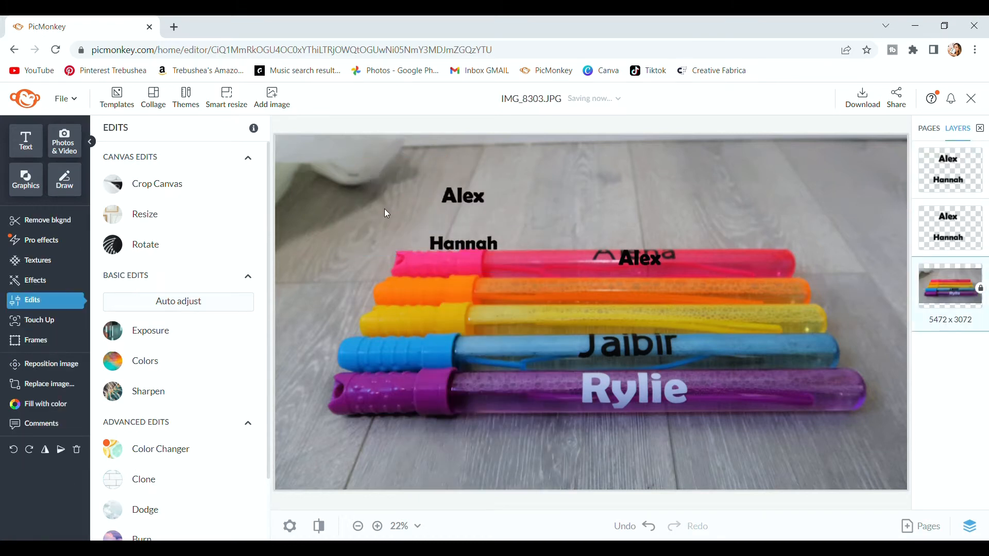
Crop the shorter name out of the top two-name layer, then enlarge the remaining longer name on the orange wand
{"action": "left_click", "coordinate": [453, 198]}
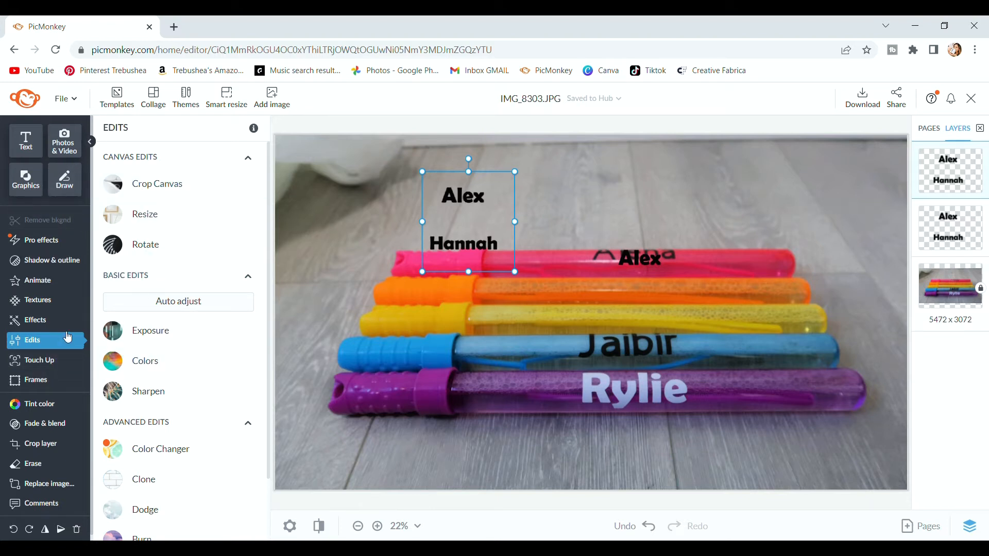
{"action": "scroll", "coordinate": [69, 341], "scroll_direction": "down", "scroll_amount": 1}
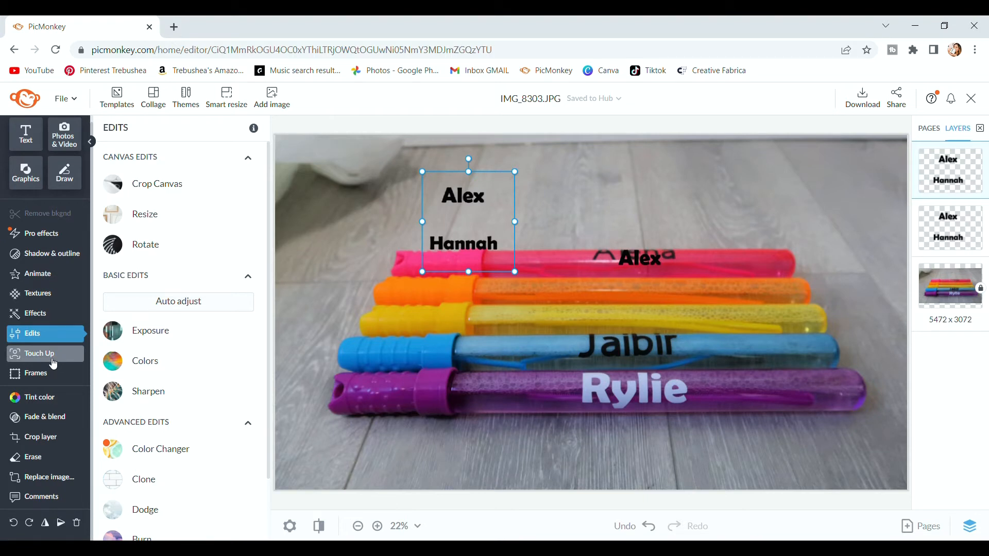
{"action": "left_click", "coordinate": [36, 436]}
{"action": "left_click_drag", "start_coordinate": [464, 174], "coordinate": [469, 217]}
{"action": "left_click", "coordinate": [243, 168]}
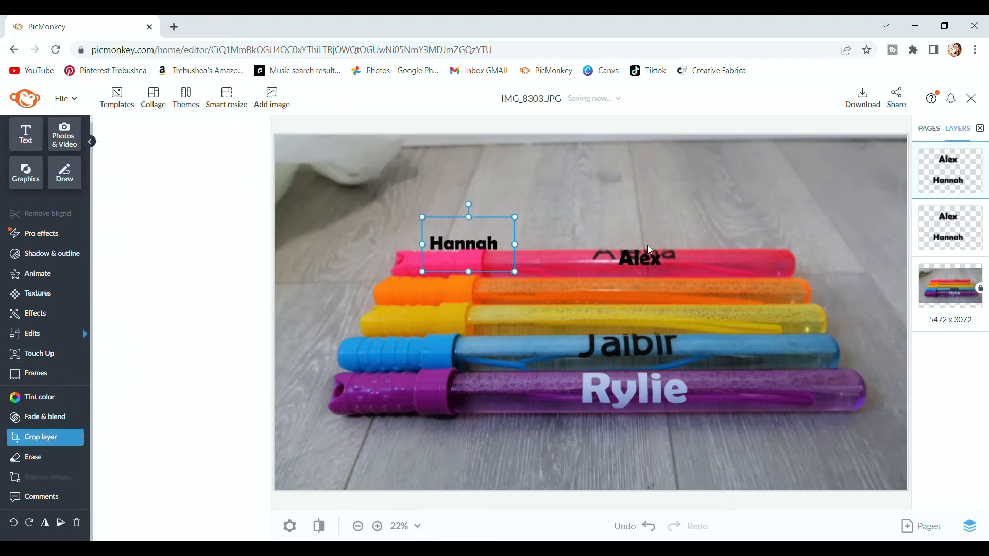
{"action": "left_click_drag", "start_coordinate": [515, 272], "coordinate": [650, 300]}
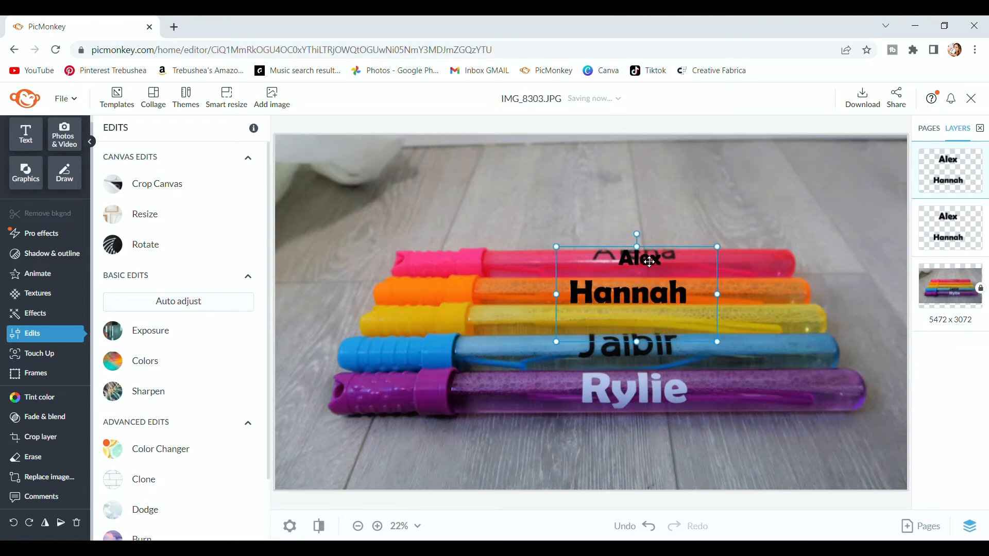
Place the shorter name on the yellow wand and fine-tune the rotation of both names
{"action": "left_click", "coordinate": [650, 261]}
{"action": "left_click_drag", "start_coordinate": [650, 260], "coordinate": [646, 322]}
{"action": "left_click", "coordinate": [702, 176]}
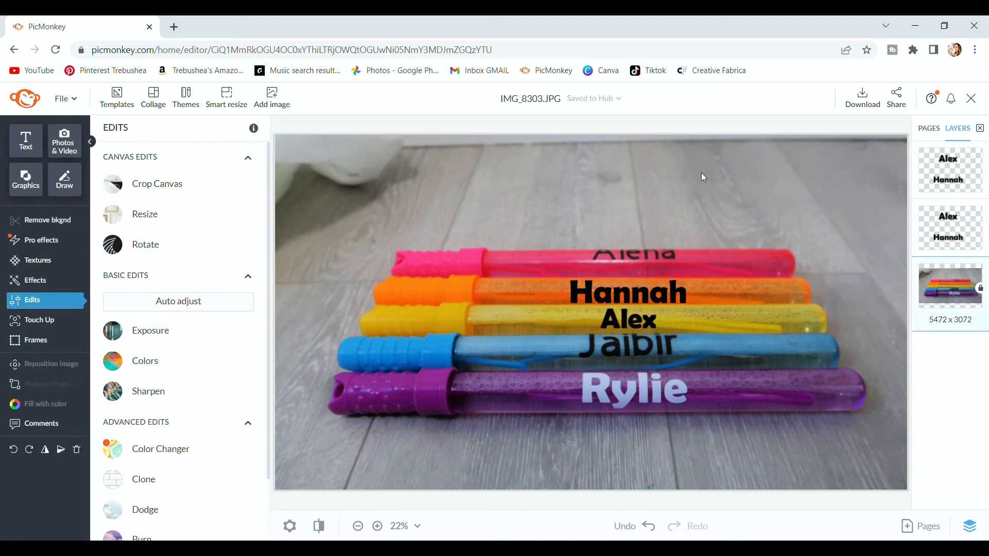
{"action": "left_click", "coordinate": [645, 318]}
{"action": "left_click_drag", "start_coordinate": [644, 242], "coordinate": [644, 242]}
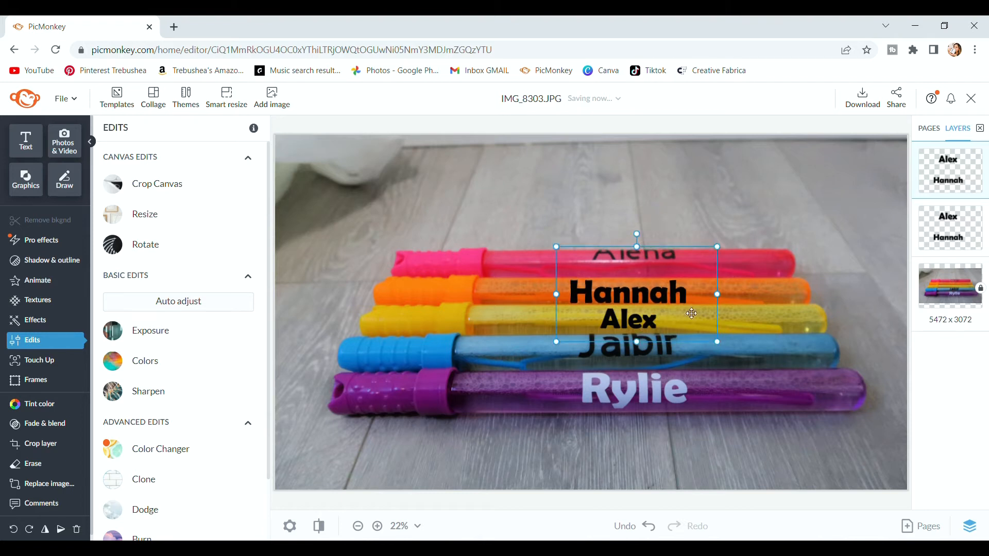
{"action": "left_click", "coordinate": [950, 228]}
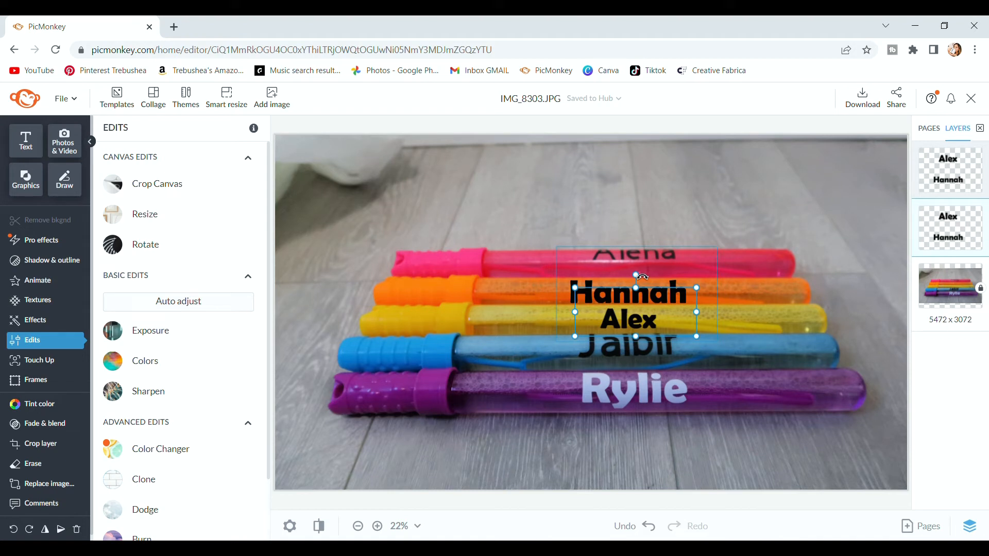
{"action": "left_click_drag", "start_coordinate": [642, 277], "coordinate": [642, 277]}
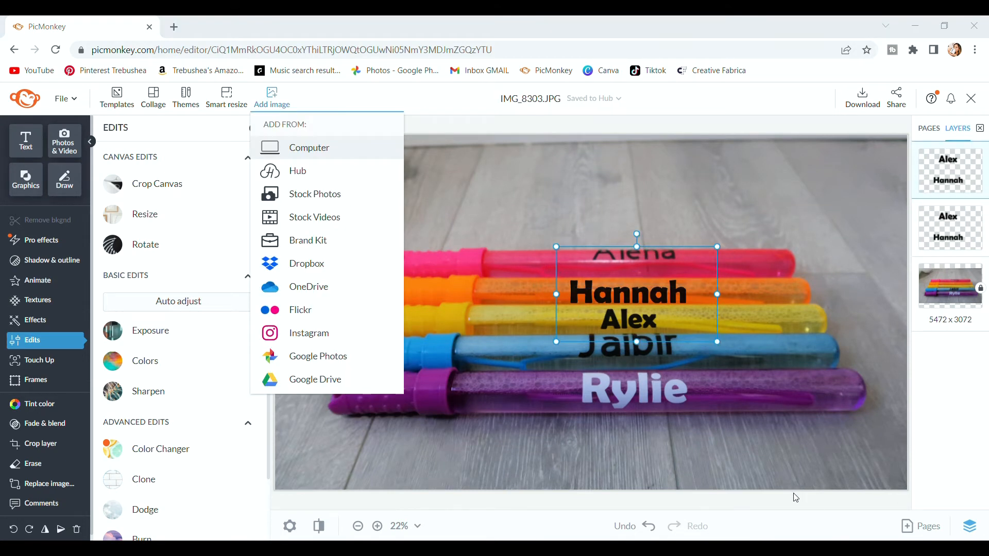
Add the crossed-wands photo from the computer and bring both name layers in front of it
{"action": "left_click", "coordinate": [796, 498]}
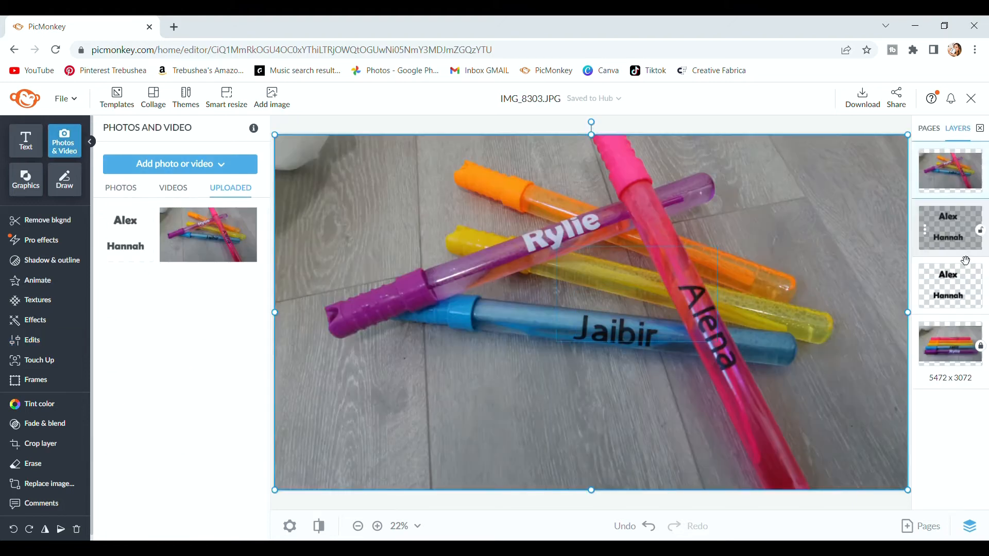
{"action": "right_click", "coordinate": [965, 255]}
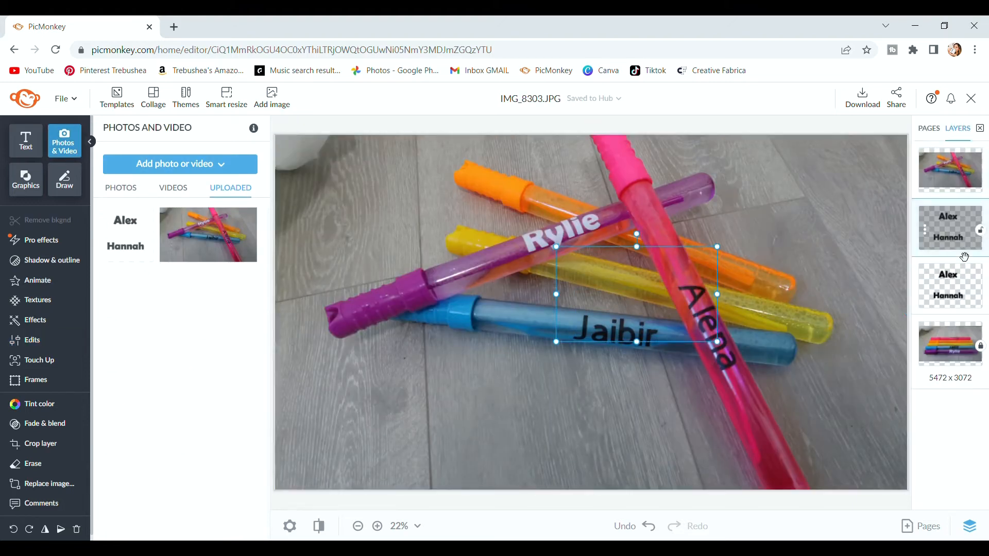
{"action": "left_click", "coordinate": [830, 239]}
{"action": "right_click", "coordinate": [960, 304]}
{"action": "left_click", "coordinate": [831, 239]}
Move and tilt the longer name along the orange wand and the shorter name along the yellow wand
{"action": "left_click_drag", "start_coordinate": [639, 319], "coordinate": [518, 273]}
{"action": "left_click_drag", "start_coordinate": [652, 289], "coordinate": [659, 248]}
{"action": "left_click_drag", "start_coordinate": [644, 195], "coordinate": [660, 196]}
{"action": "left_click_drag", "start_coordinate": [662, 276], "coordinate": [662, 265]}
{"action": "left_click_drag", "start_coordinate": [526, 276], "coordinate": [567, 284]}
{"action": "left_click_drag", "start_coordinate": [558, 239], "coordinate": [647, 244]}
{"action": "left_click_drag", "start_coordinate": [638, 281], "coordinate": [652, 285]}
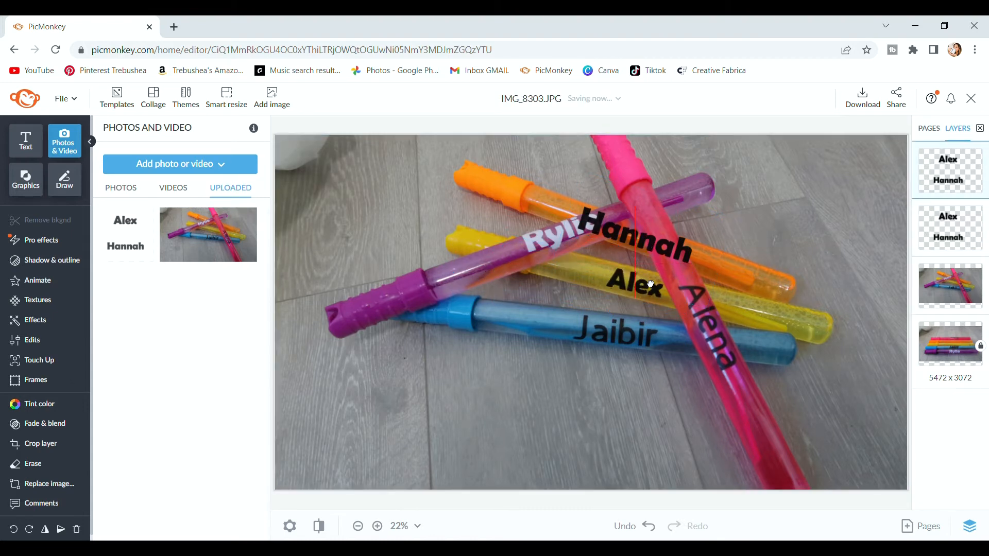
Place a background-free copy of the crossed-wands photo above the names and erase its parts covering them on the orange and yellow wands
{"action": "left_click", "coordinate": [951, 296]}
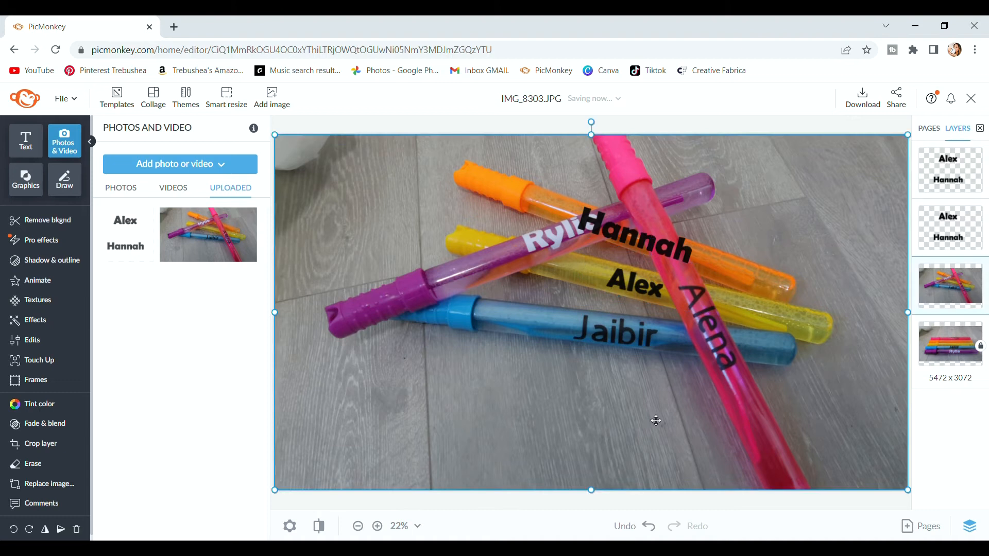
{"action": "right_click", "coordinate": [951, 300]}
{"action": "left_click", "coordinate": [716, 444]}
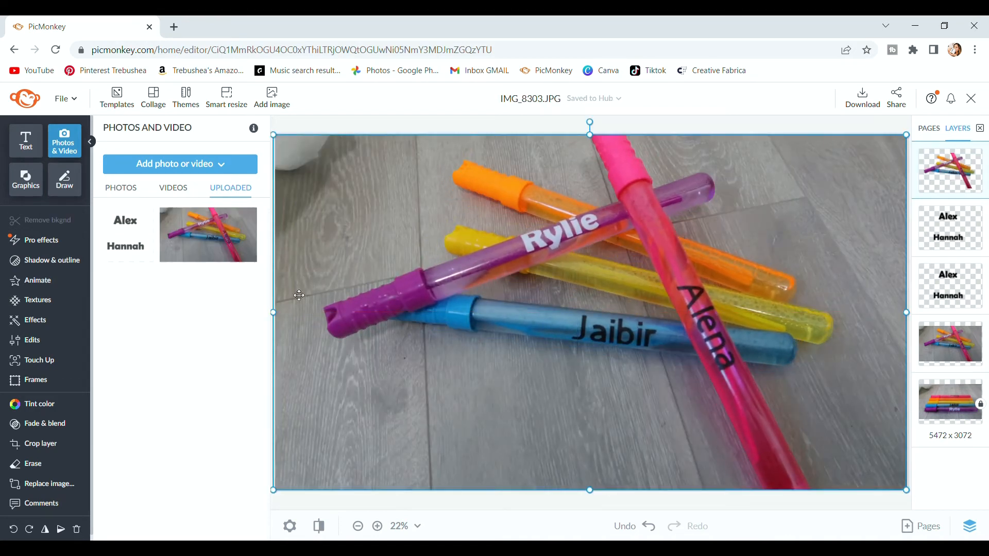
{"action": "left_click", "coordinate": [34, 464]}
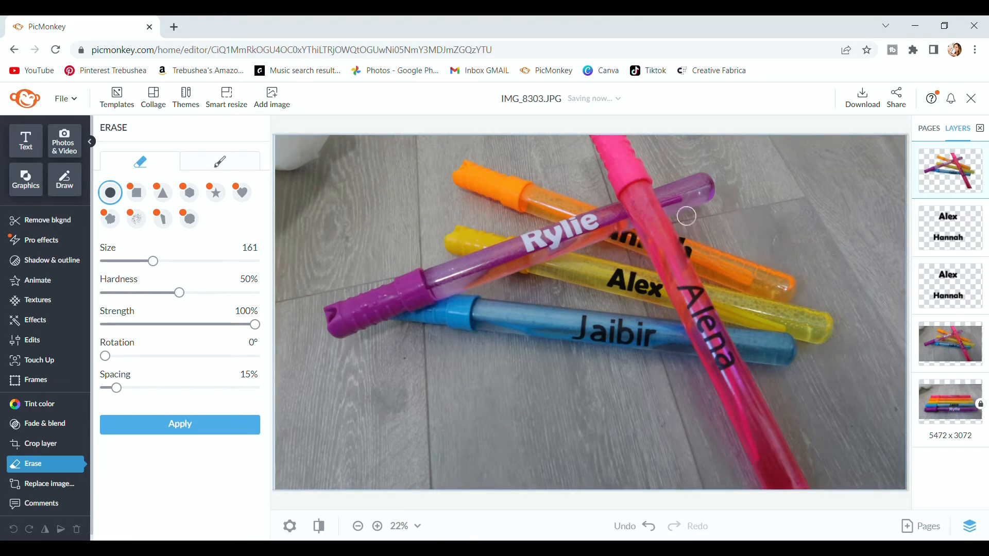
{"action": "left_click", "coordinate": [688, 245]}
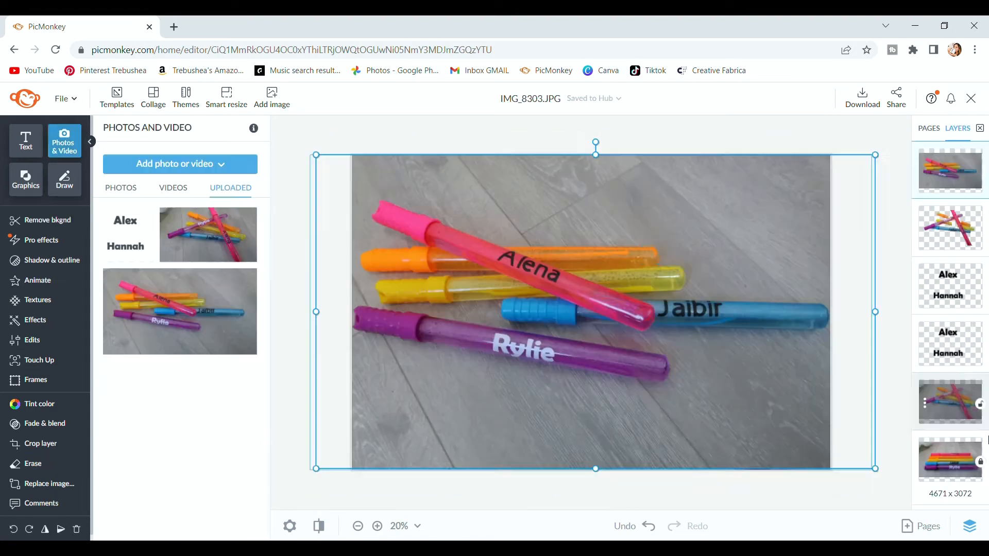
Bring both name layers in front of the third wands photo and align them with its orange and yellow wands
{"action": "right_click", "coordinate": [775, 231]}
{"action": "left_click", "coordinate": [817, 239]}
{"action": "left_click_drag", "start_coordinate": [668, 274], "coordinate": [542, 244]}
{"action": "left_click_drag", "start_coordinate": [570, 293], "coordinate": [574, 296]}
{"action": "left_click", "coordinate": [925, 346]}
{"action": "left_click", "coordinate": [828, 241]}
{"action": "left_click_drag", "start_coordinate": [655, 199], "coordinate": [643, 198]}
{"action": "left_click_drag", "start_coordinate": [655, 254], "coordinate": [568, 264]}
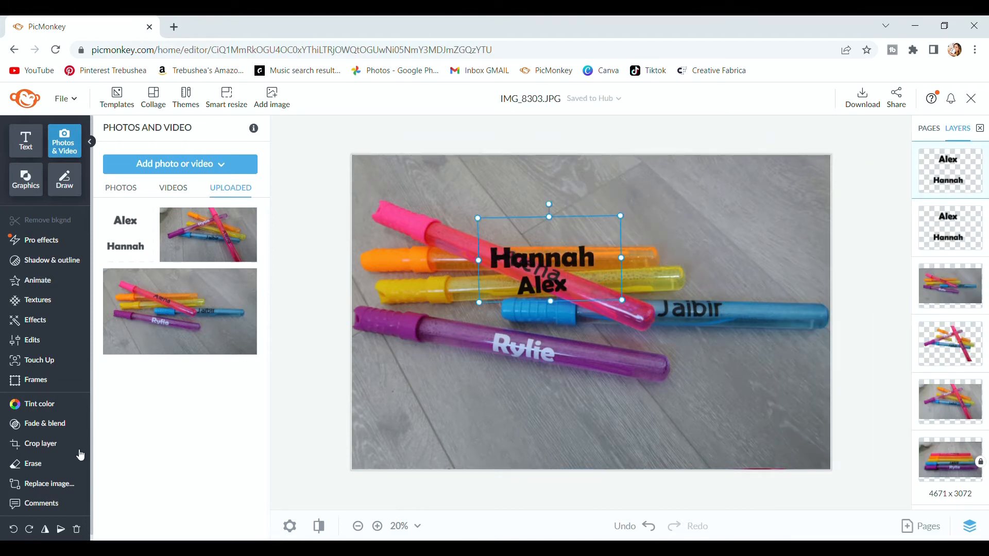
Erase the beginning of the longer name where the pink wand crosses over it and apply the erasure
{"action": "left_click", "coordinate": [32, 463]}
{"action": "left_click_drag", "start_coordinate": [504, 251], "coordinate": [506, 258]}
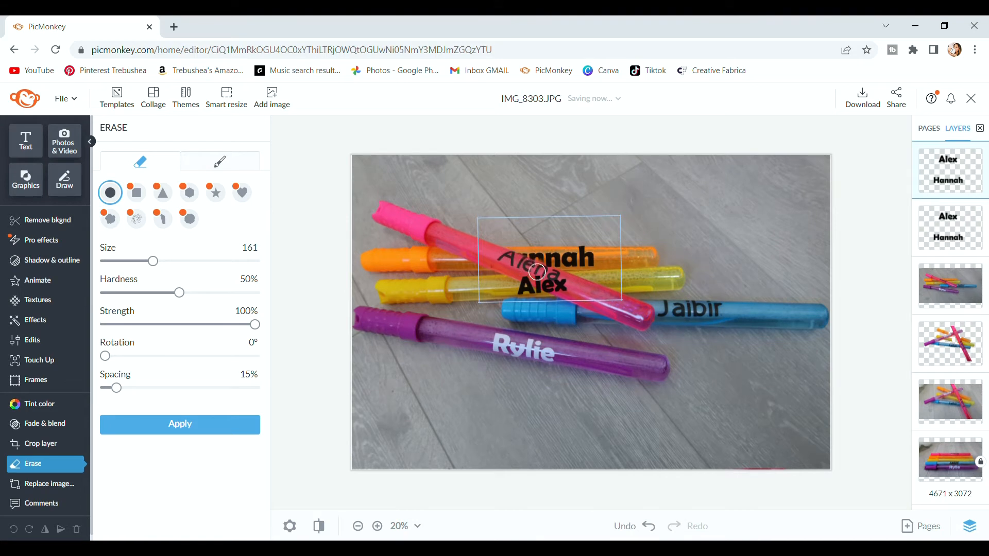
{"action": "left_click", "coordinate": [230, 428]}
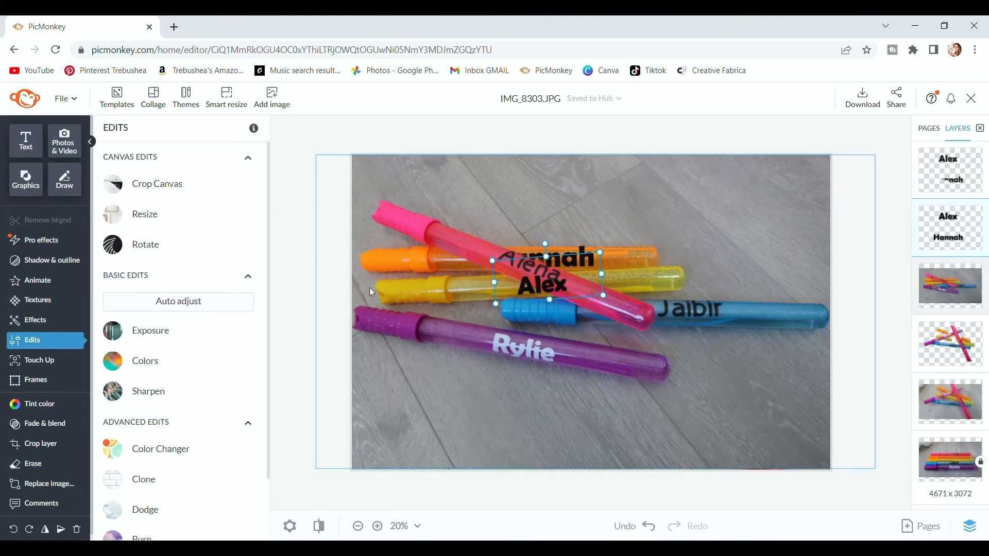
Open the Erase tool for the selected name layer on the third wands photo
{"action": "left_click", "coordinate": [47, 466]}
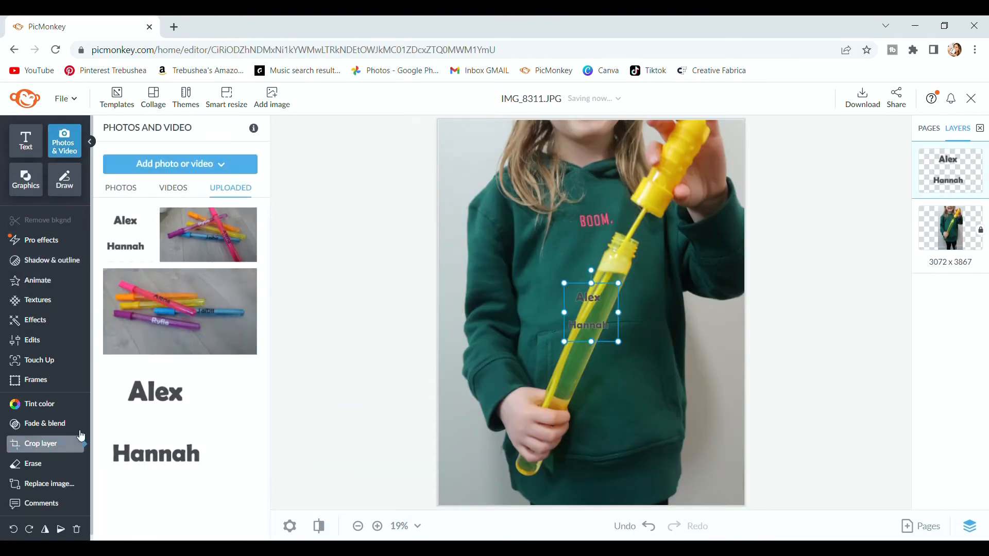
Crop the two-name layer to the longer name and tilt it along the yellow wand in the green-hoodie photo
{"action": "left_click", "coordinate": [79, 438]}
{"action": "left_click_drag", "start_coordinate": [591, 283], "coordinate": [596, 310]}
{"action": "key", "text": "Return"}
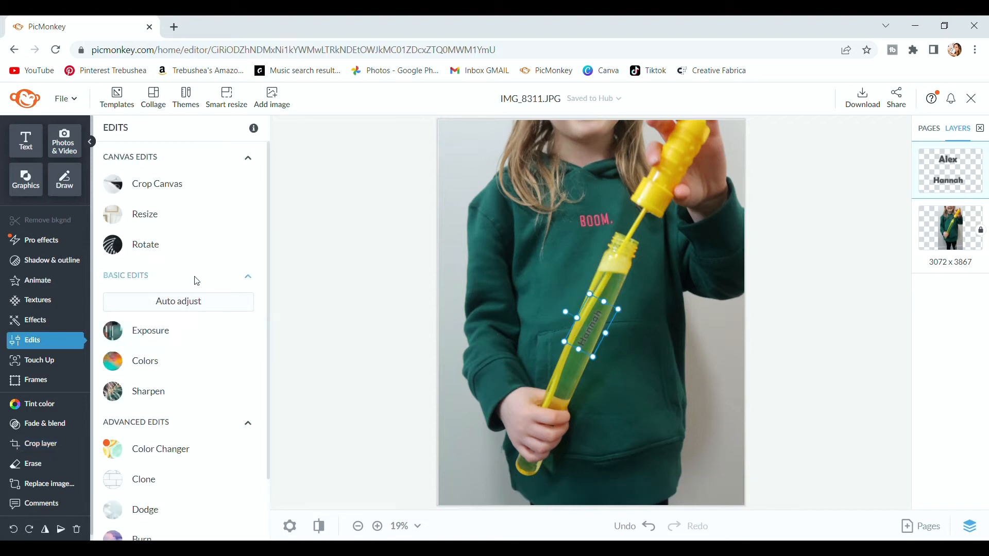
Darken the name layer by setting its exposure brightness to the minimum and contrast to the maximum, and apply
{"action": "left_click", "coordinate": [151, 331]}
{"action": "scroll", "coordinate": [181, 392], "scroll_direction": "down", "scroll_amount": 1}
{"action": "left_click_drag", "start_coordinate": [181, 408], "coordinate": [106, 408]}
{"action": "scroll", "coordinate": [155, 401], "scroll_direction": "down", "scroll_amount": 1}
{"action": "left_click_drag", "start_coordinate": [181, 468], "coordinate": [252, 469]}
{"action": "left_click", "coordinate": [148, 495]}
Enlarge the darkened name and align it along the lower tube of the yellow wand
{"action": "left_click_drag", "start_coordinate": [564, 342], "coordinate": [521, 368]}
{"action": "left_click_drag", "start_coordinate": [570, 340], "coordinate": [584, 342]}
{"action": "left_click_drag", "start_coordinate": [536, 369], "coordinate": [584, 370]}
{"action": "left_click_drag", "start_coordinate": [643, 308], "coordinate": [654, 317]}
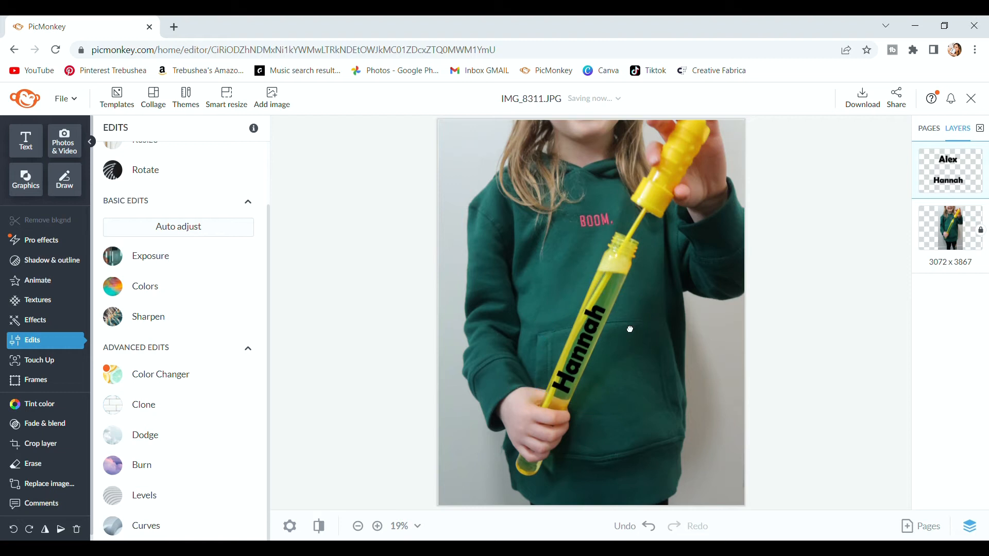
{"action": "left_click", "coordinate": [797, 291]}
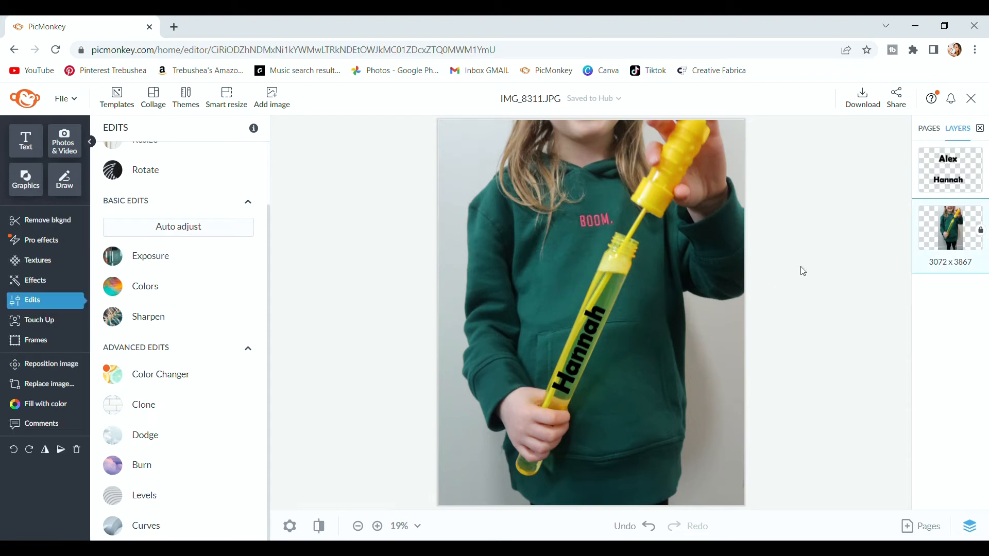
{"action": "left_click", "coordinate": [595, 324]}
{"action": "left_click", "coordinate": [890, 371]}
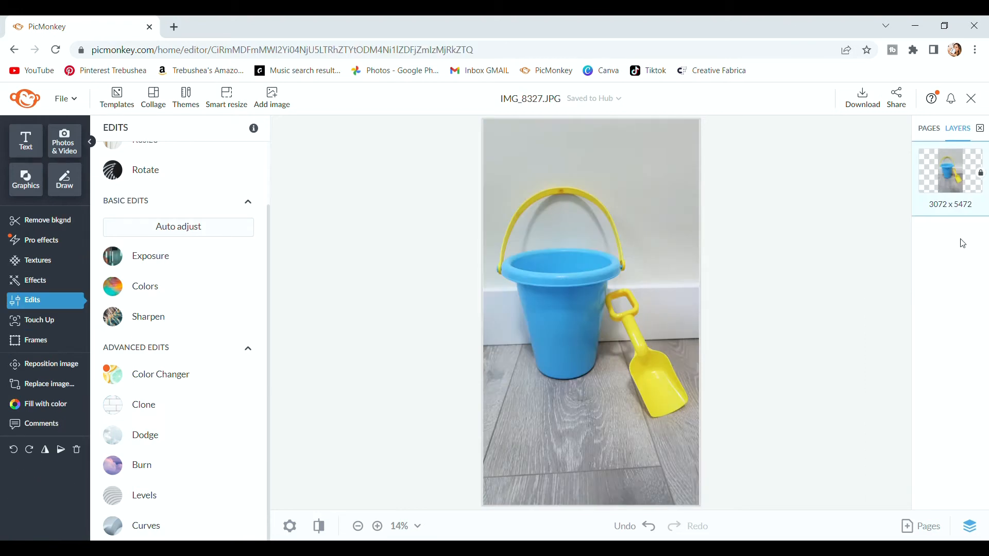
Add the Sand Castle Queen design from the computer to the blue bucket photo
{"action": "scroll", "coordinate": [588, 220], "scroll_direction": "up", "scroll_amount": 5}
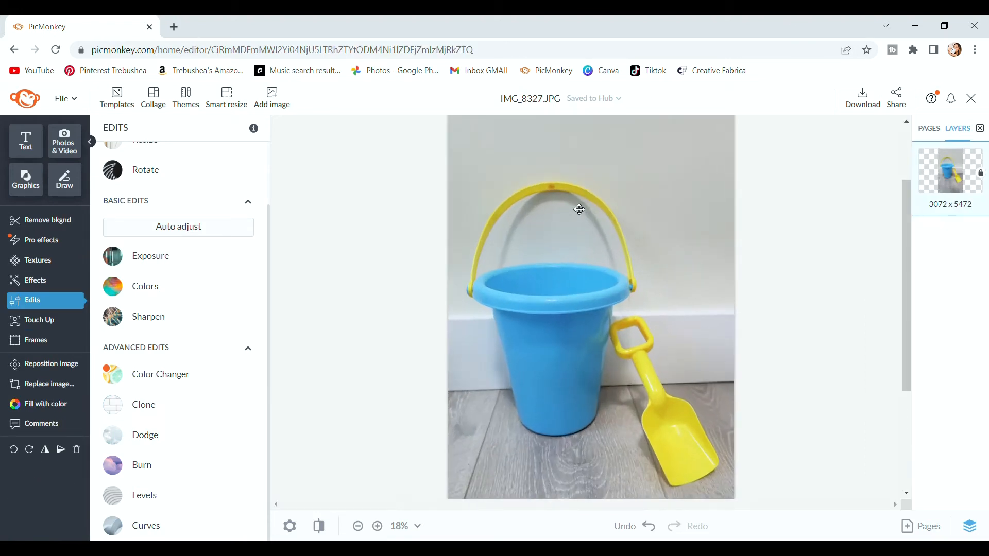
{"action": "scroll", "coordinate": [729, 359], "scroll_direction": "down", "scroll_amount": 5}
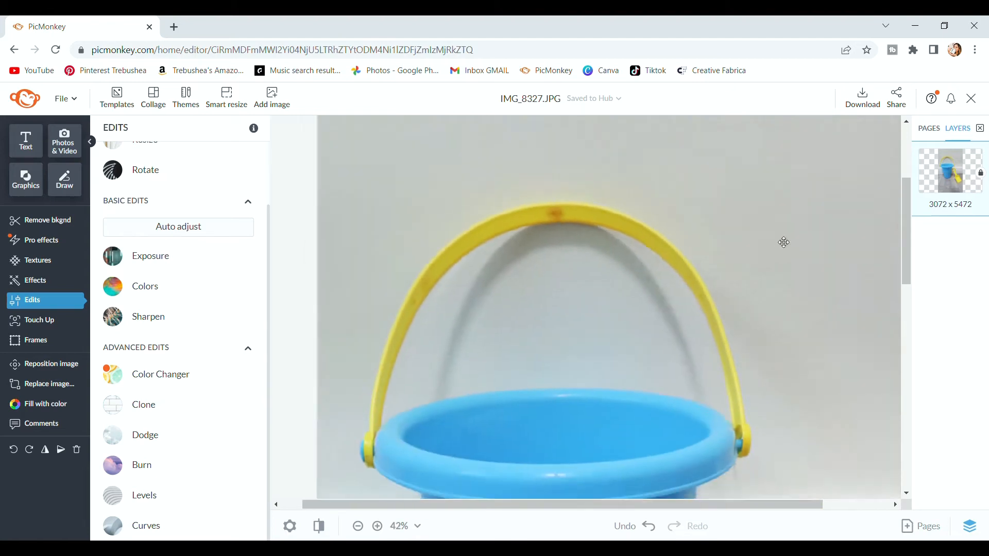
{"action": "left_click", "coordinate": [261, 109]}
{"action": "left_click", "coordinate": [289, 153]}
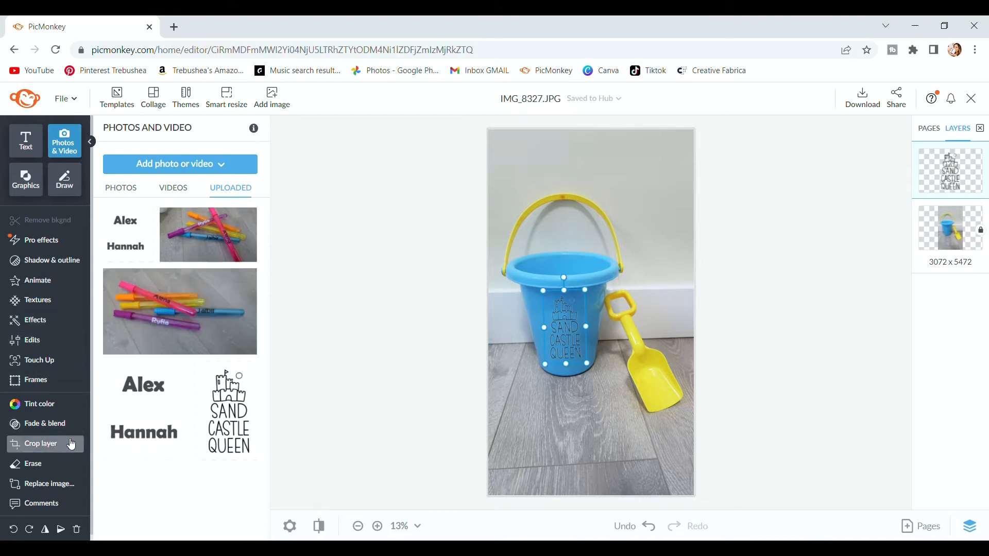
Set the Sand Castle Queen design's exposure to -100% brightness and 100% contrast, apply it, and adjust its fit on the bucket
{"action": "left_click", "coordinate": [49, 344]}
{"action": "left_click", "coordinate": [152, 334]}
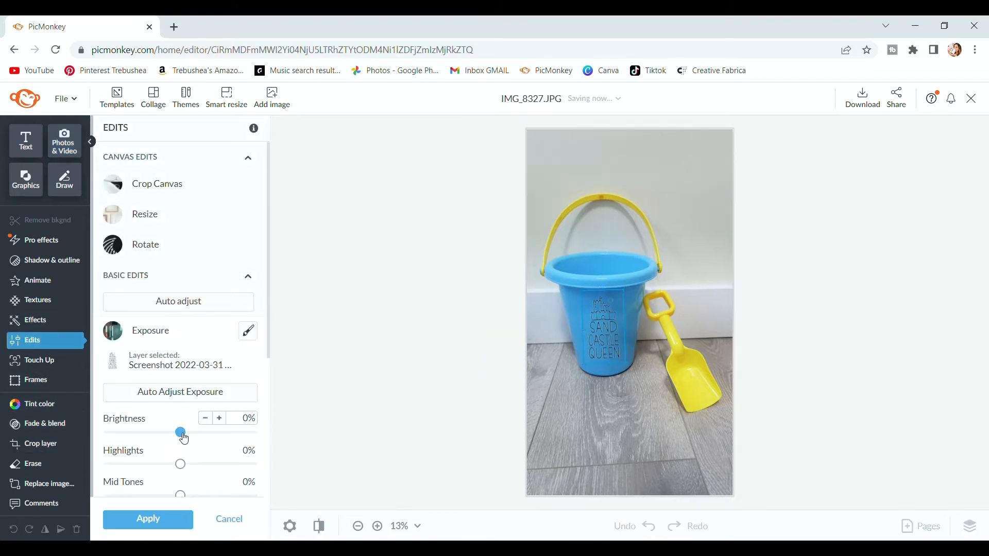
{"action": "left_click_drag", "start_coordinate": [181, 434], "coordinate": [75, 406]}
{"action": "scroll", "coordinate": [165, 344], "scroll_direction": "down", "scroll_amount": 3}
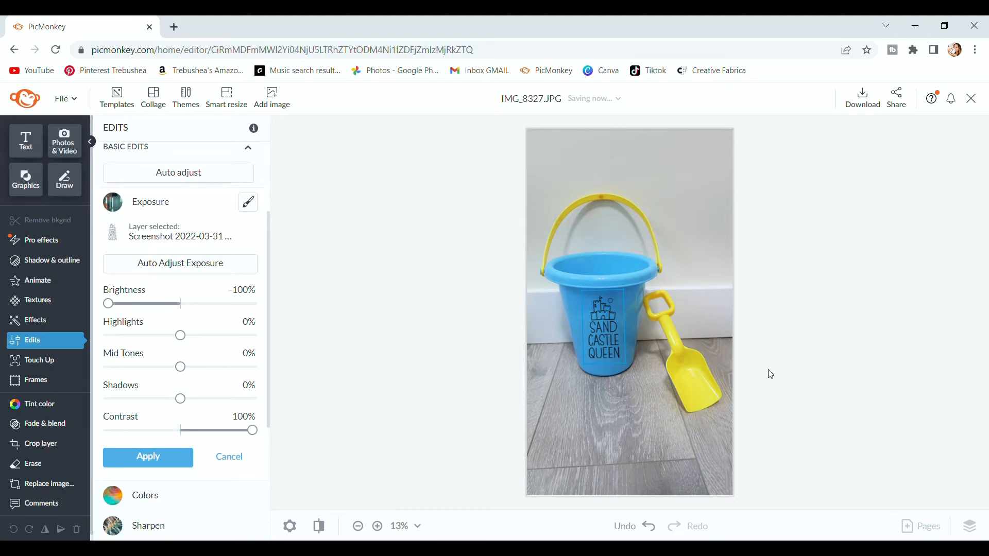
{"action": "left_click", "coordinate": [154, 458]}
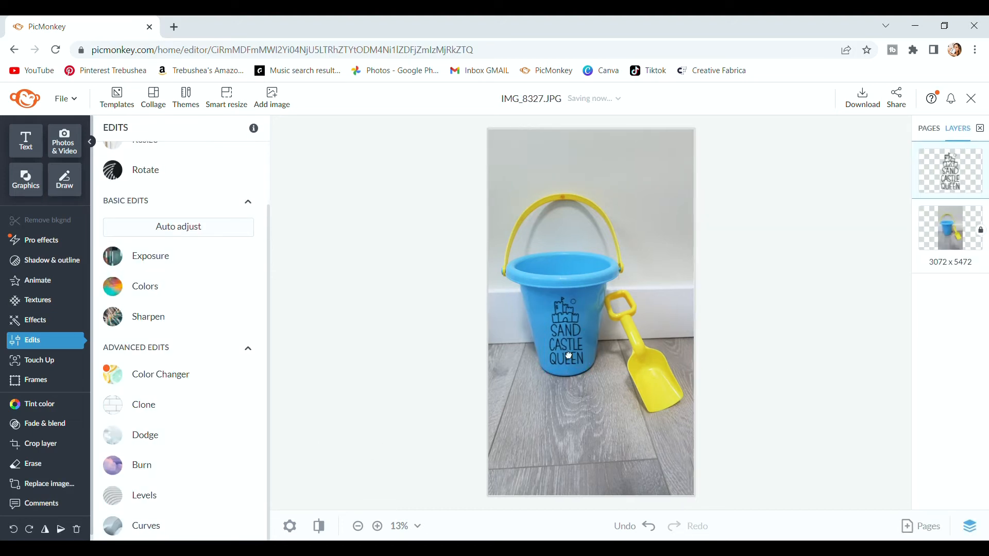
{"action": "left_click", "coordinate": [394, 349]}
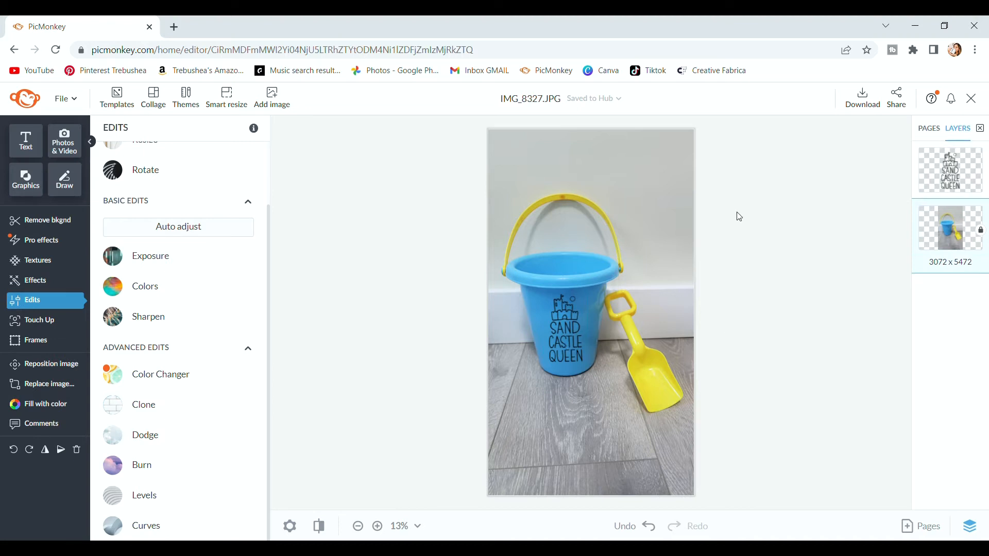
Download the Sand Castle Queen bucket as a high-quality JPG and move the design slightly lower on the bucket
{"action": "left_click", "coordinate": [863, 98]}
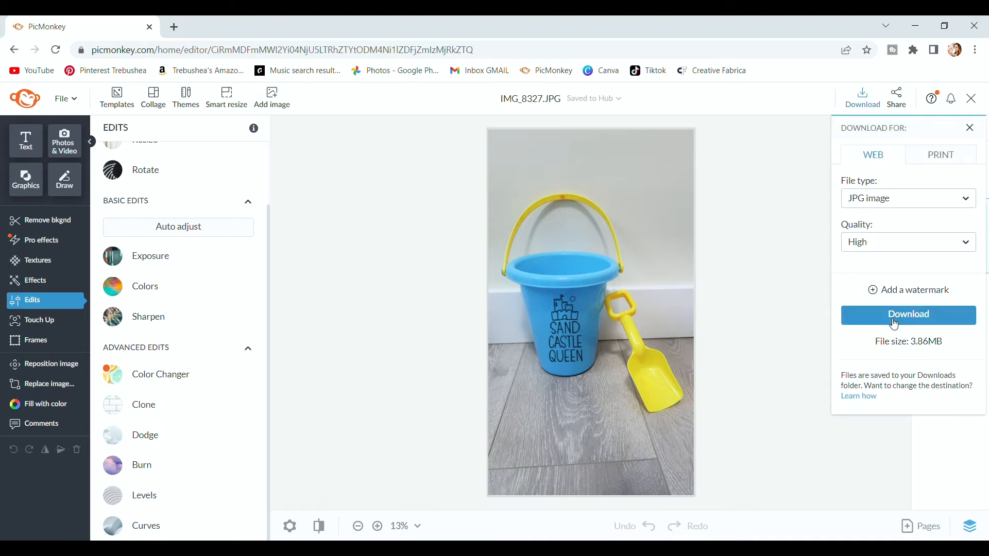
{"action": "left_click_drag", "start_coordinate": [575, 335], "coordinate": [576, 342]}
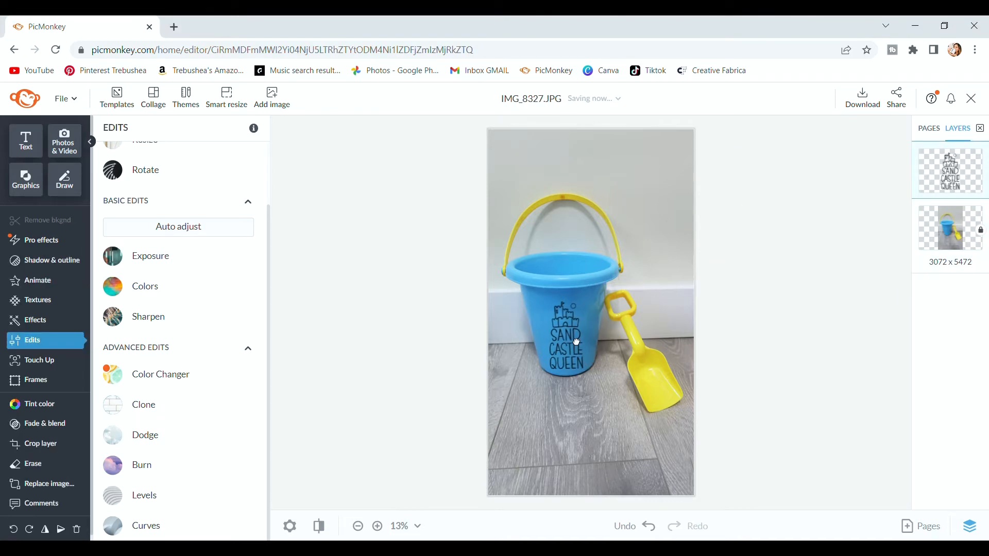
{"action": "left_click", "coordinate": [405, 348]}
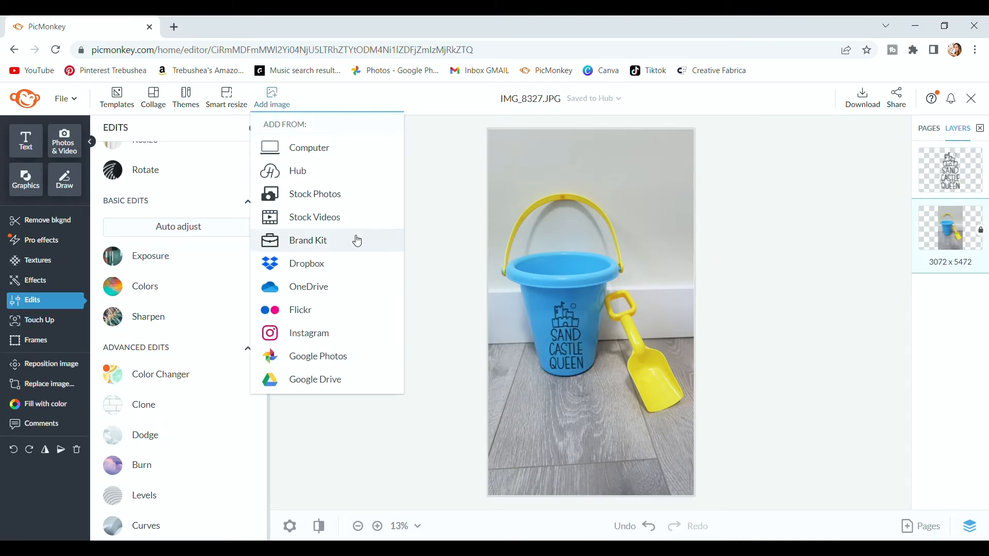
Delete the Sand Castle Queen design and add the King of the Castle design from the computer
{"action": "left_click", "coordinate": [572, 355]}
{"action": "key", "text": "Delete"}
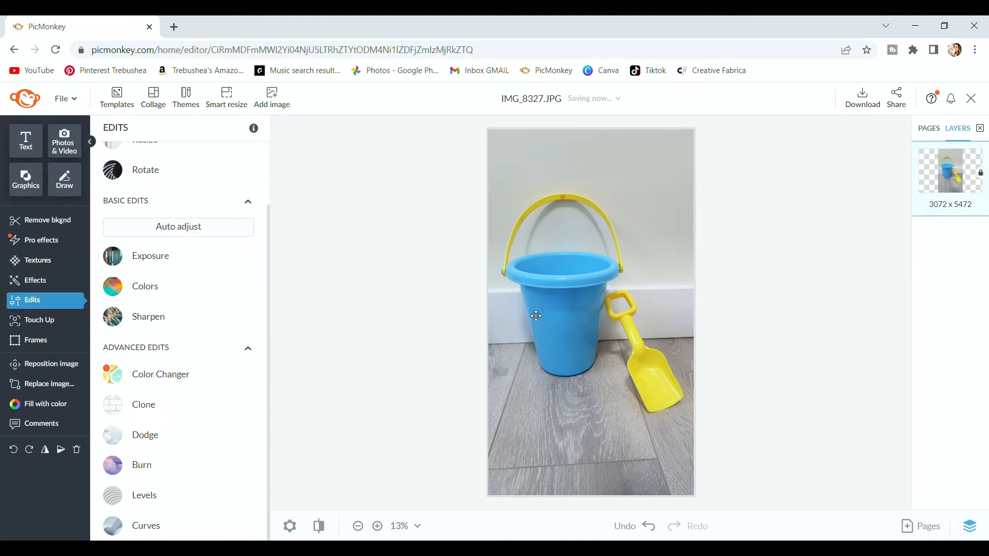
{"action": "mouse_move", "coordinate": [266, 101]}
{"action": "left_click", "coordinate": [325, 155]}
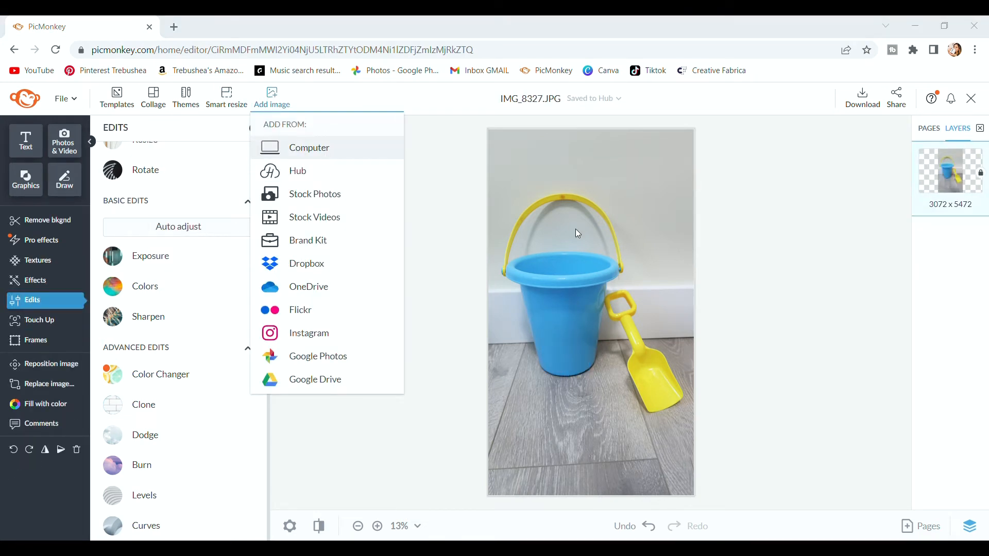
{"action": "left_click", "coordinate": [794, 496]}
{"action": "left_click", "coordinate": [207, 496]}
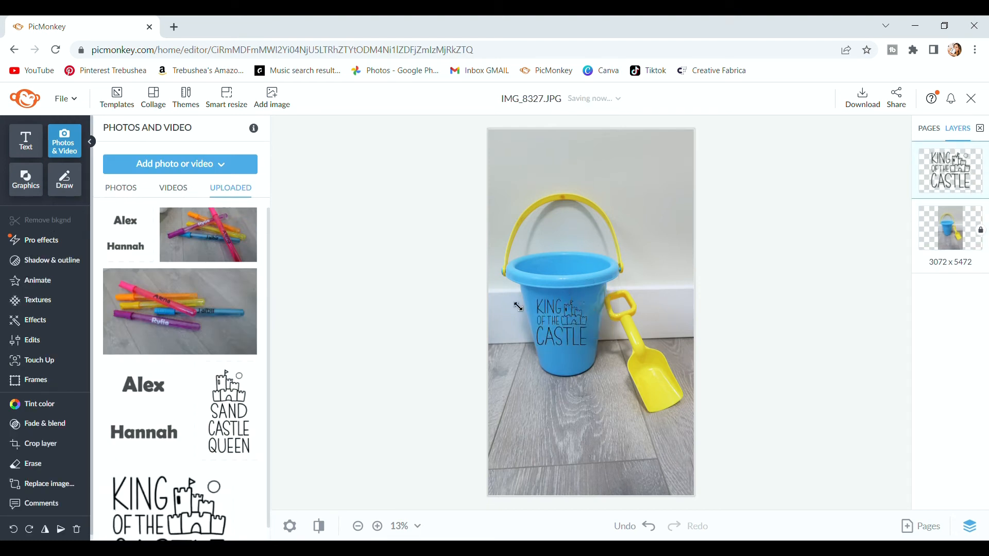
Resize and tilt the King of the Castle design to fit the front of the blue bucket
{"action": "left_click_drag", "start_coordinate": [608, 377], "coordinate": [583, 350]}
{"action": "left_click_drag", "start_coordinate": [568, 287], "coordinate": [564, 286]}
{"action": "left_click_drag", "start_coordinate": [566, 333], "coordinate": [564, 333]}
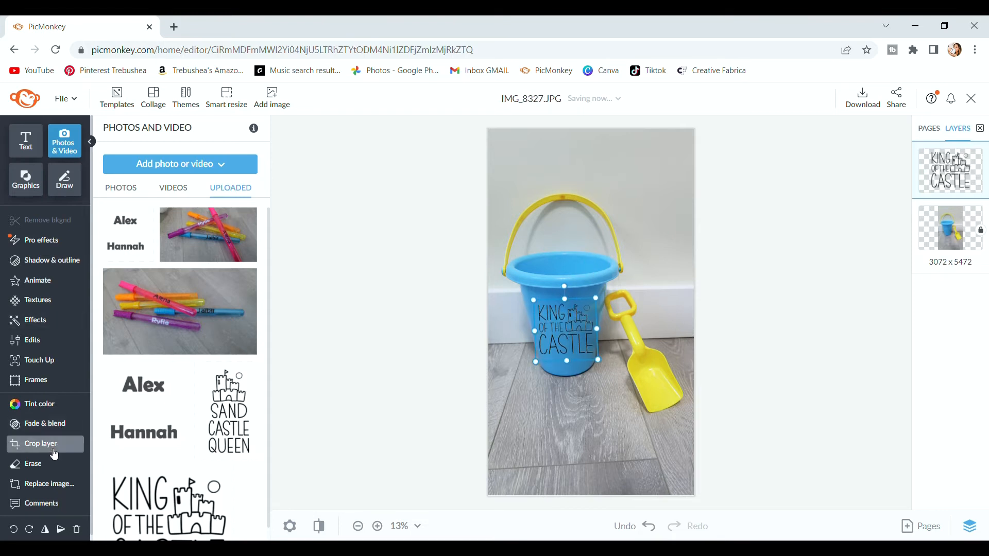
Set the King of the Castle design's exposure to -100% brightness and 100% contrast and apply it
{"action": "left_click", "coordinate": [31, 341]}
{"action": "left_click", "coordinate": [154, 327]}
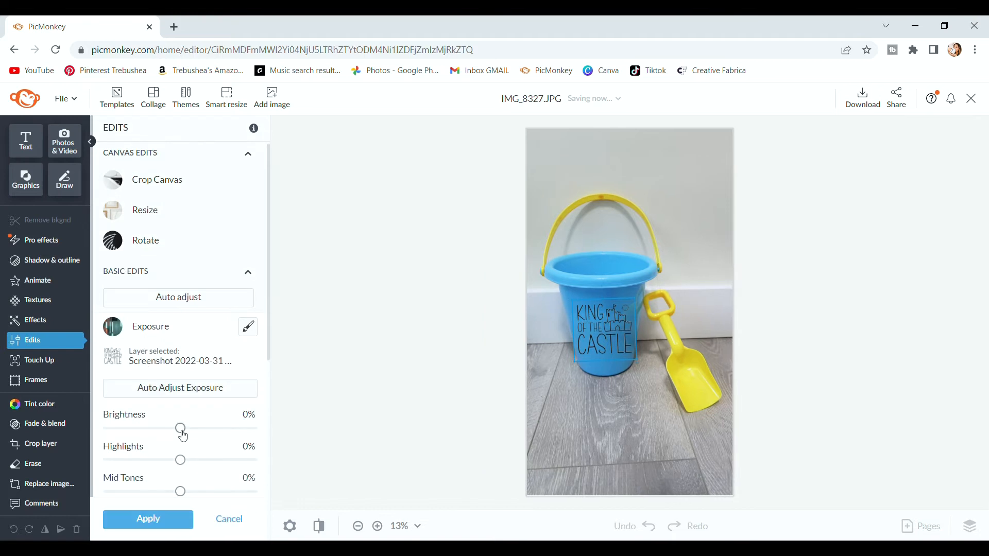
{"action": "left_click_drag", "start_coordinate": [180, 430], "coordinate": [104, 429]}
{"action": "scroll", "coordinate": [191, 394], "scroll_direction": "down", "scroll_amount": 1}
{"action": "left_click_drag", "start_coordinate": [181, 490], "coordinate": [214, 484]}
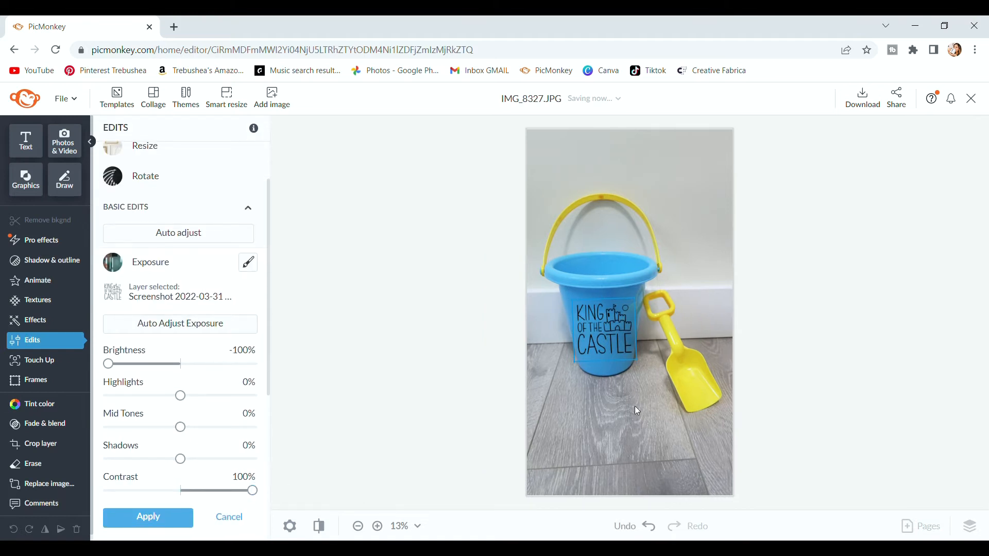
{"action": "left_click", "coordinate": [147, 517]}
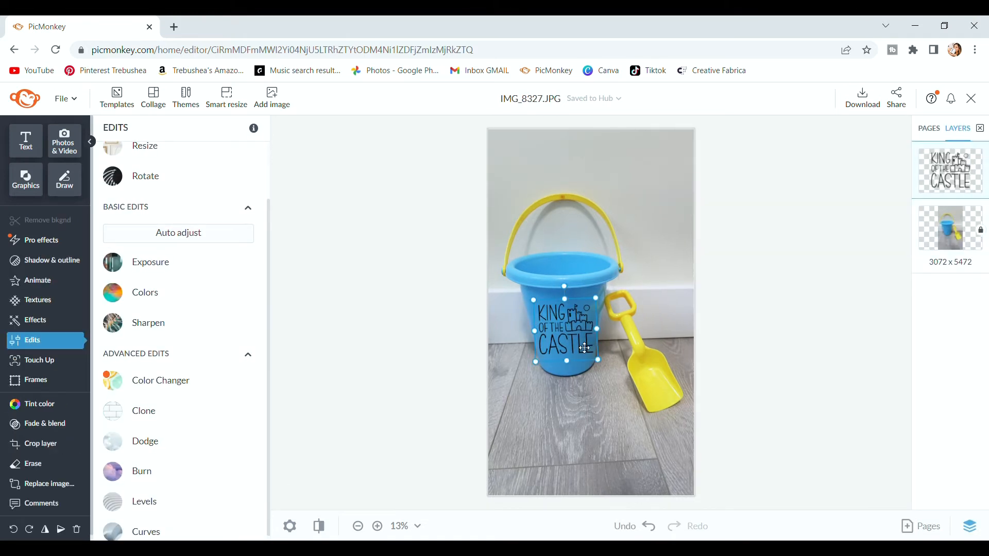
Fine-tune the King of the Castle design's placement on the bucket and download the image as a high-quality JPG
{"action": "left_click_drag", "start_coordinate": [603, 307], "coordinate": [574, 299]}
{"action": "left_click", "coordinate": [731, 321]}
{"action": "left_click_drag", "start_coordinate": [575, 342], "coordinate": [577, 345]}
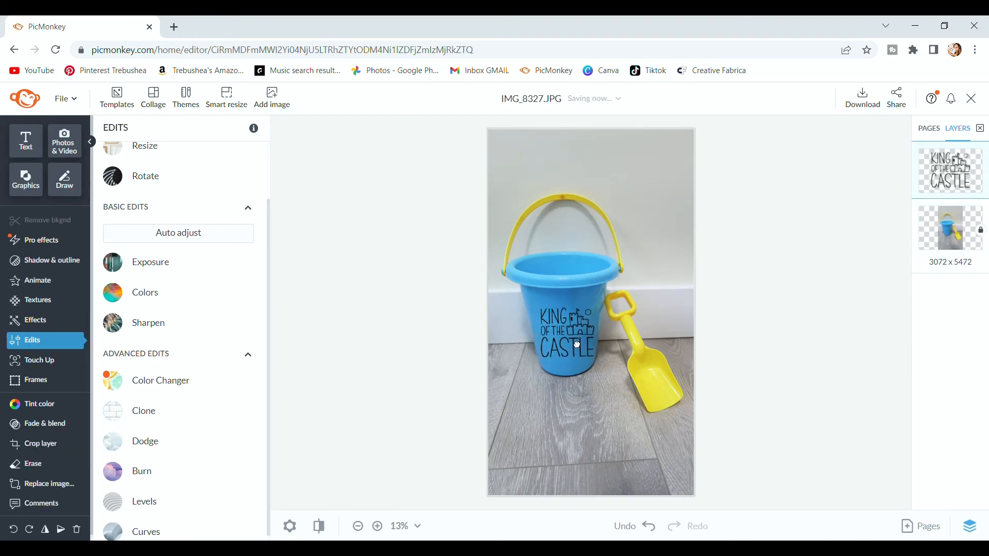
{"action": "left_click", "coordinate": [778, 315]}
{"action": "left_click", "coordinate": [861, 98]}
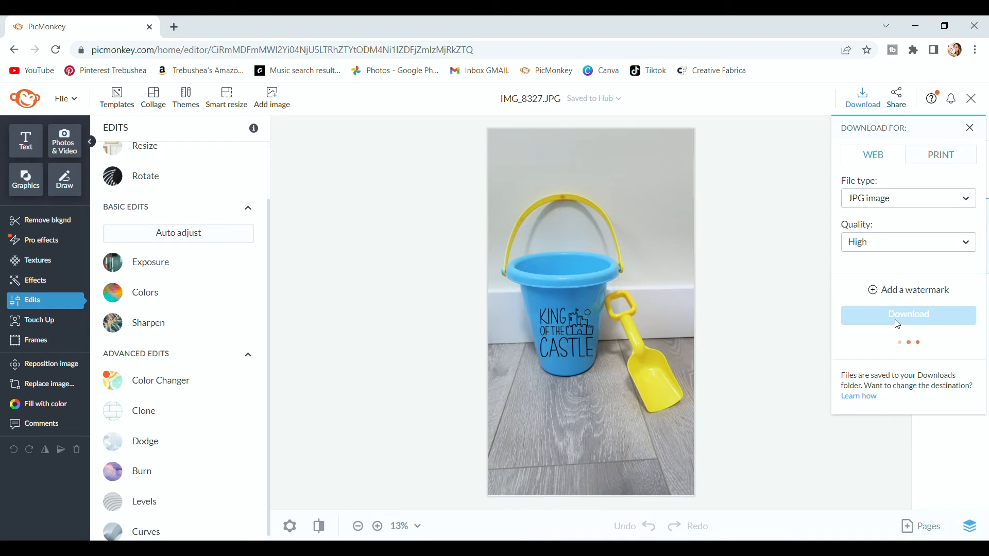
{"action": "left_click", "coordinate": [888, 314]}
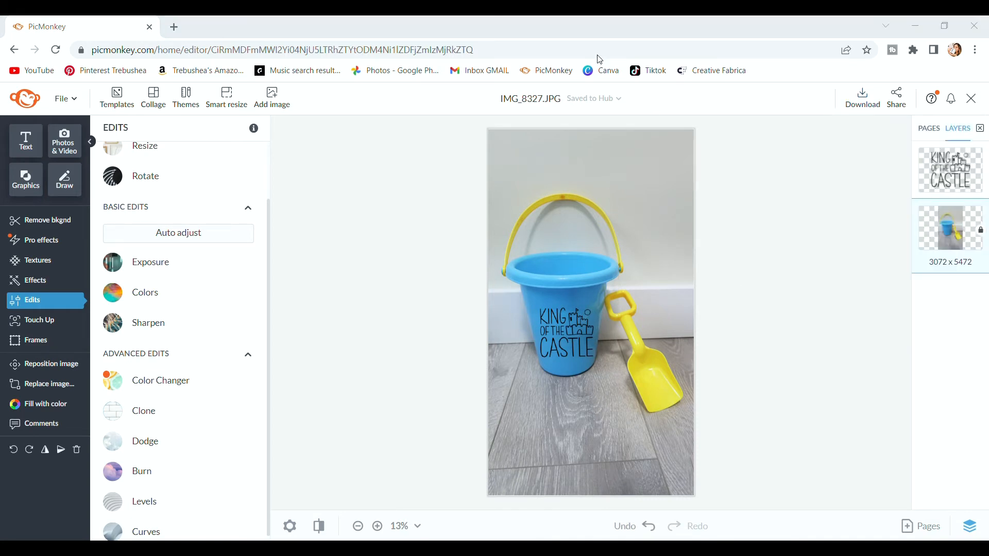
Replace the King of the Castle design with the computer's mermaid-tail design that has the name across the tail
{"action": "left_click", "coordinate": [272, 97]}
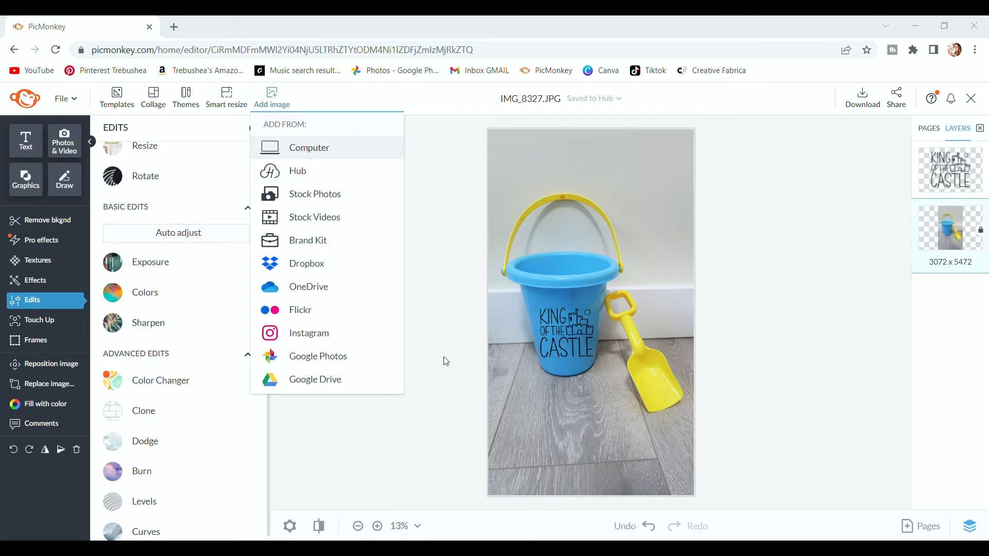
{"action": "left_click", "coordinate": [833, 528]}
{"action": "left_click", "coordinate": [567, 333]}
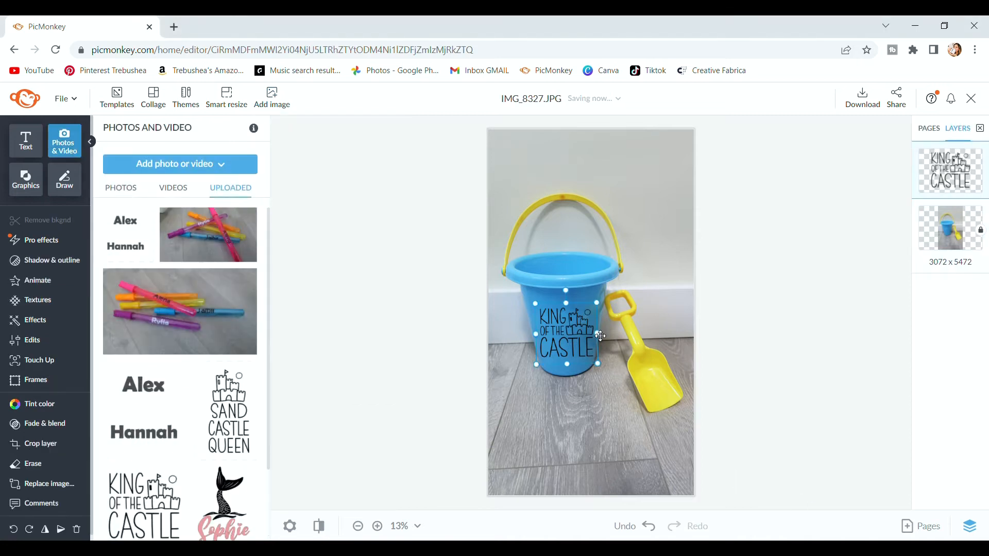
{"action": "key", "text": "Delete"}
{"action": "scroll", "coordinate": [180, 324], "scroll_direction": "down", "scroll_amount": 3}
{"action": "left_click", "coordinate": [204, 403]}
Position the mermaid-tail design on the bucket's front and download the image as a high-quality JPG
{"action": "left_click_drag", "start_coordinate": [589, 340], "coordinate": [572, 355]}
{"action": "left_click", "coordinate": [738, 267]}
{"action": "left_click", "coordinate": [850, 108]}
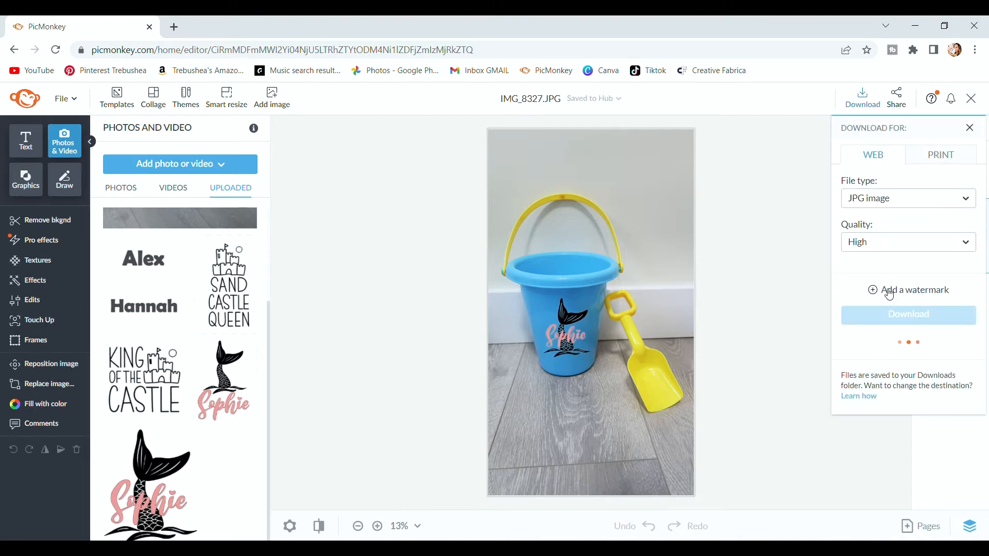
{"action": "left_click", "coordinate": [883, 320]}
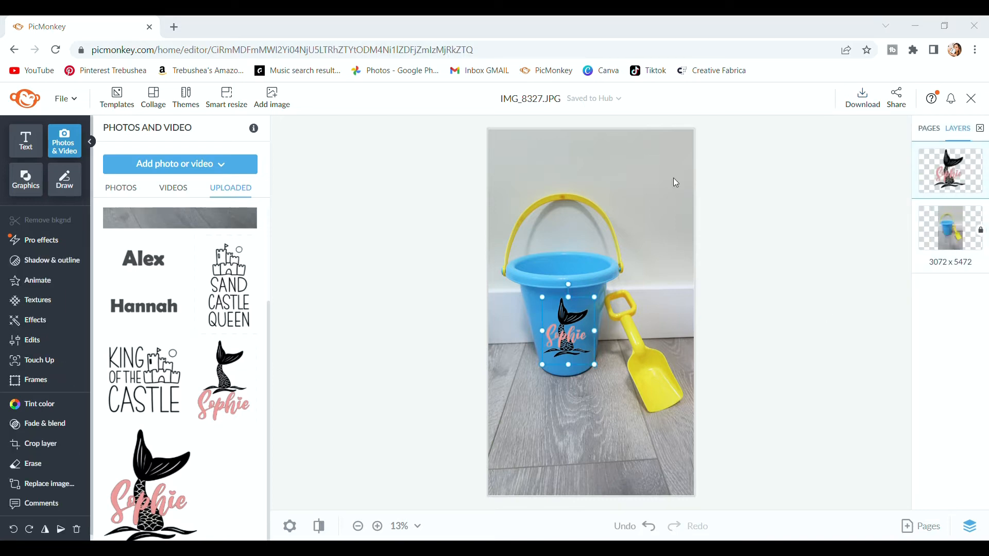
Replace the mermaid design with the uploaded version that has the name below the tail, and remove its background
{"action": "key", "text": "Delete"}
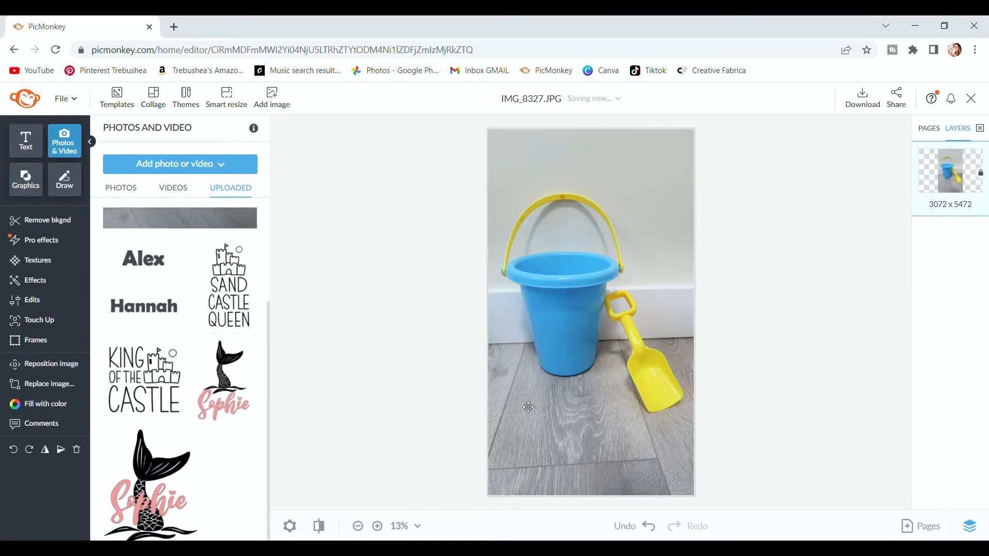
{"action": "left_click", "coordinate": [224, 383]}
{"action": "left_click", "coordinate": [60, 227]}
Size, tilt and centre the mermaid-tail design with the name below on the bucket's front, and download the image
{"action": "left_click_drag", "start_coordinate": [572, 336], "coordinate": [557, 355]}
{"action": "left_click_drag", "start_coordinate": [586, 340], "coordinate": [568, 343]}
{"action": "left_click", "coordinate": [808, 377]}
{"action": "left_click", "coordinate": [950, 170]}
{"action": "left_click_drag", "start_coordinate": [567, 284], "coordinate": [569, 284]}
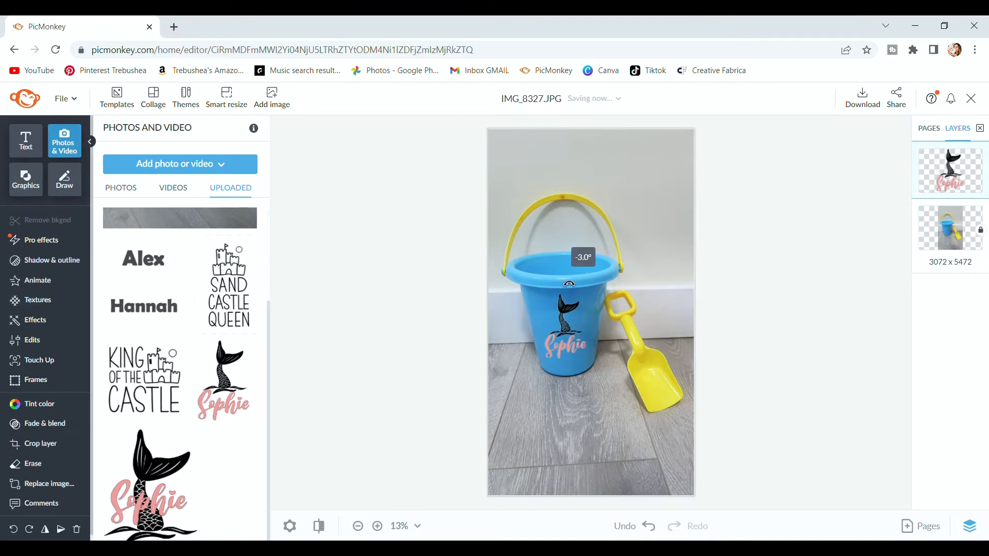
{"action": "mouse_move", "coordinate": [595, 360]}
{"action": "left_mouse_down"}
{"action": "mouse_move", "coordinate": [603, 368]}
{"action": "mouse_move", "coordinate": [582, 346]}
{"action": "left_mouse_up"}
{"action": "left_click", "coordinate": [881, 189]}
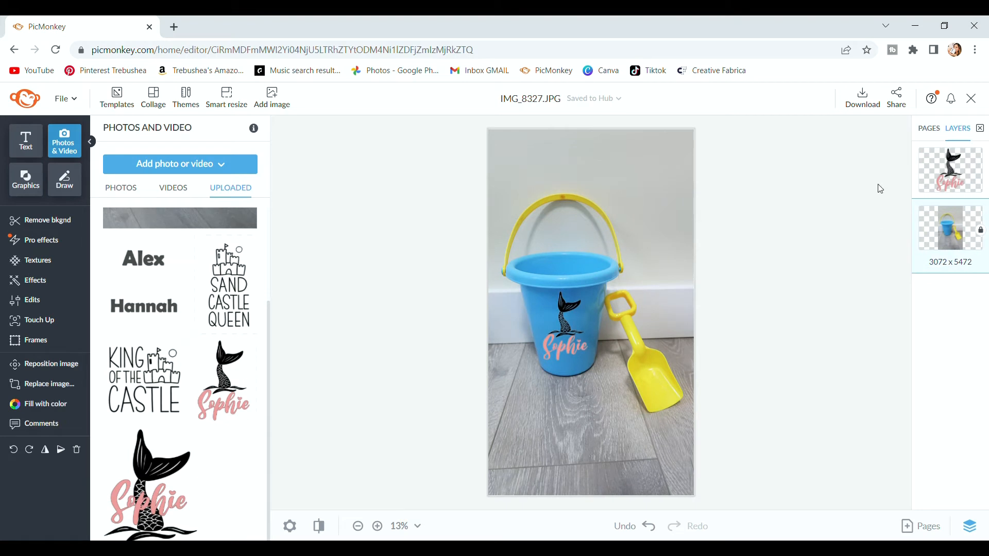
{"action": "left_click", "coordinate": [864, 98]}
{"action": "left_click", "coordinate": [879, 315]}
Replace the mermaid design on the bucket with the two-name image from the computer and remove its background
{"action": "left_click", "coordinate": [178, 164]}
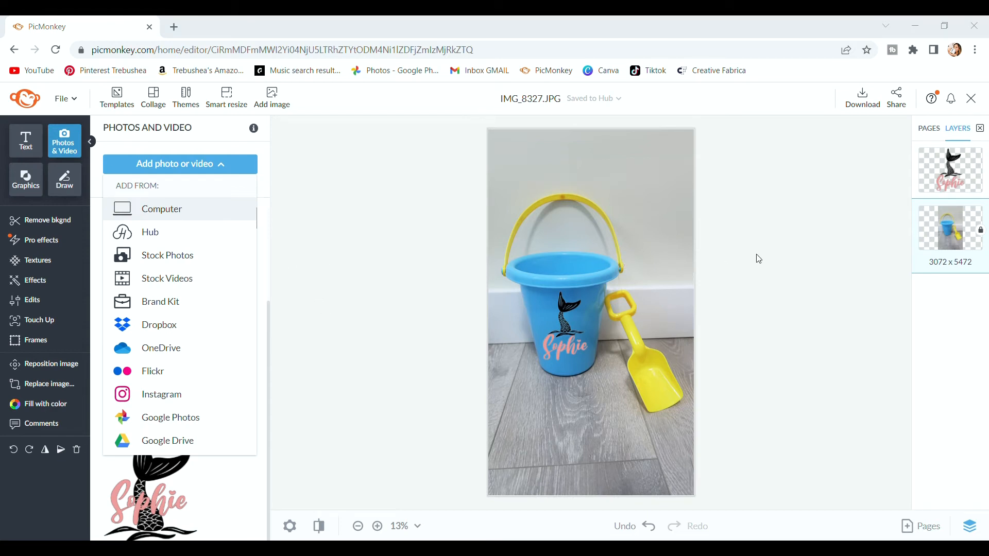
{"action": "left_click", "coordinate": [794, 499]}
{"action": "left_click", "coordinate": [565, 329]}
{"action": "key", "text": "Delete"}
{"action": "left_click", "coordinate": [174, 331]}
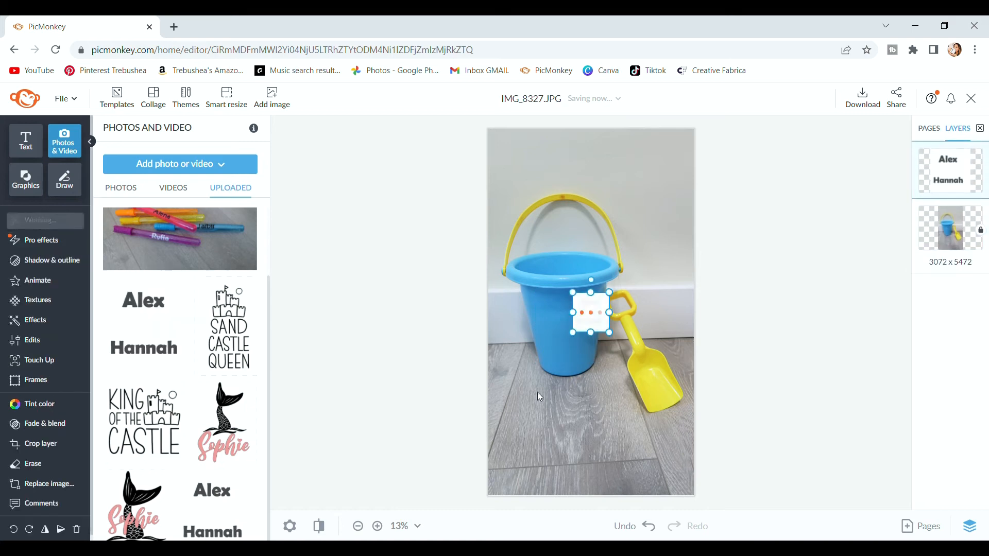
{"action": "left_click", "coordinate": [34, 444]}
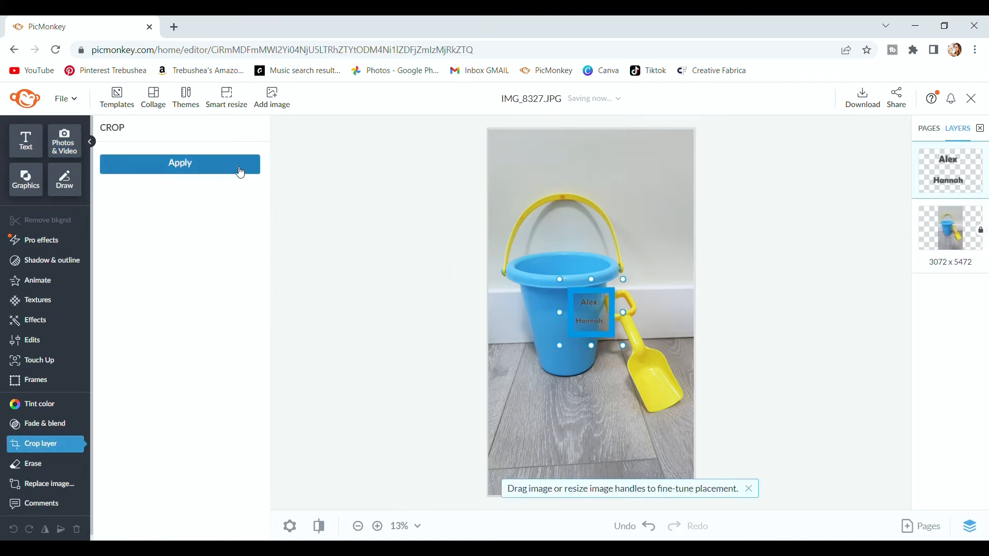
{"action": "left_click", "coordinate": [843, 348]}
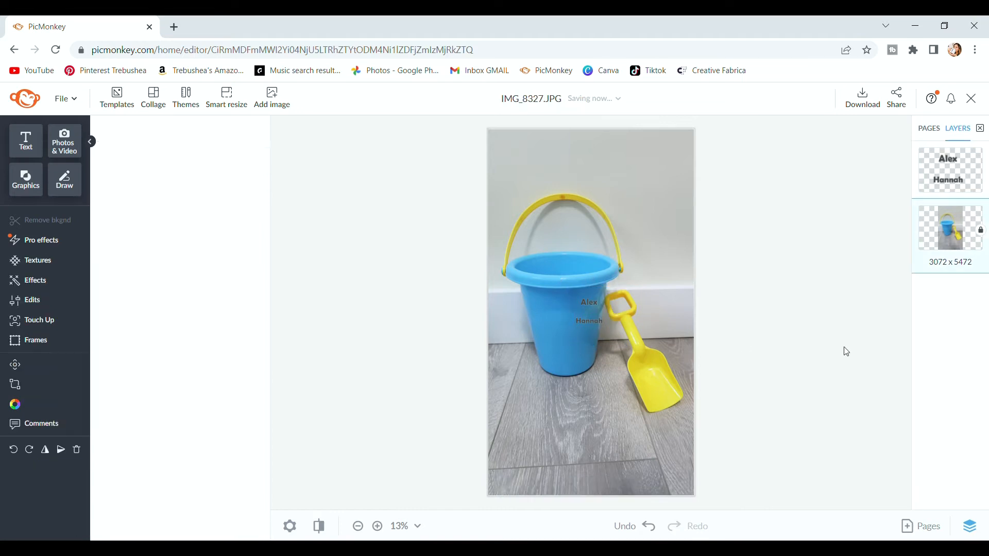
{"action": "left_click", "coordinate": [591, 313]}
{"action": "left_click", "coordinate": [53, 447]}
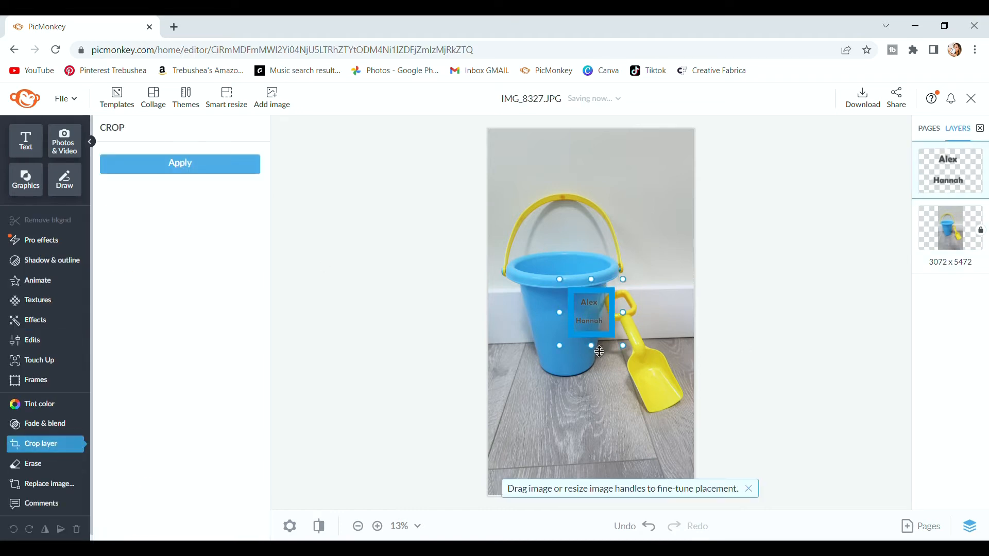
Enlarge the two-name layer over the bucket's front and crop it to the shorter name only
{"action": "left_click", "coordinate": [594, 325]}
{"action": "left_click_drag", "start_coordinate": [590, 314], "coordinate": [604, 295]}
{"action": "left_click", "coordinate": [46, 444]}
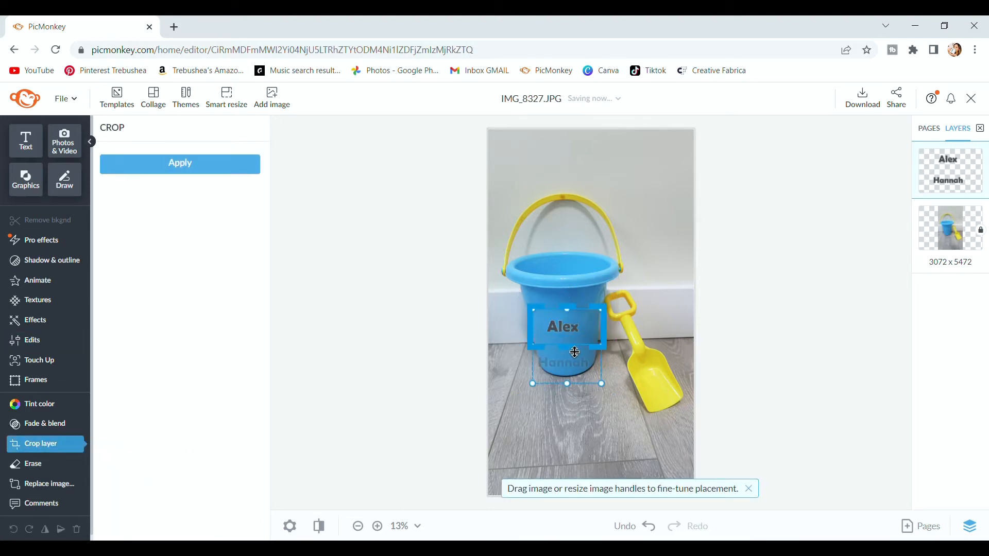
{"action": "left_click", "coordinate": [172, 166]}
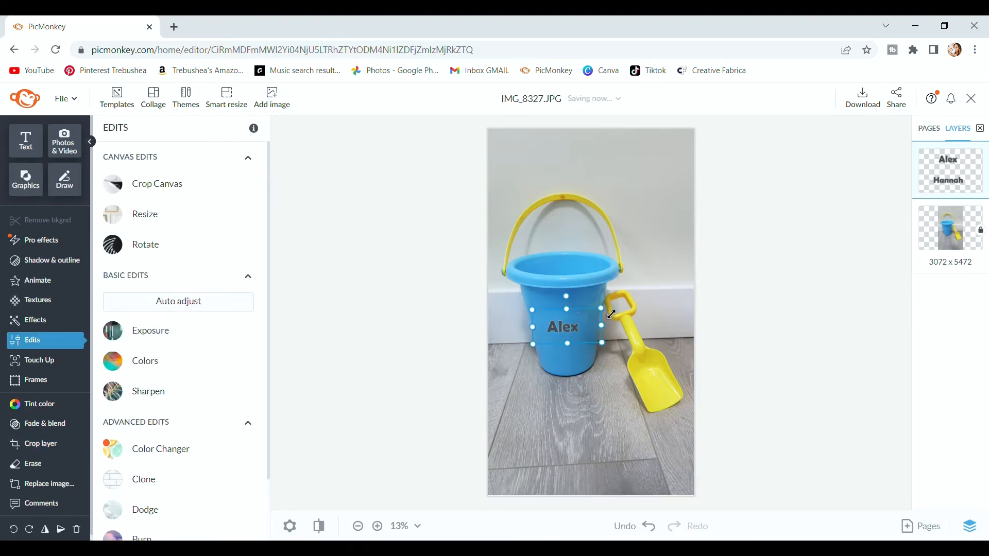